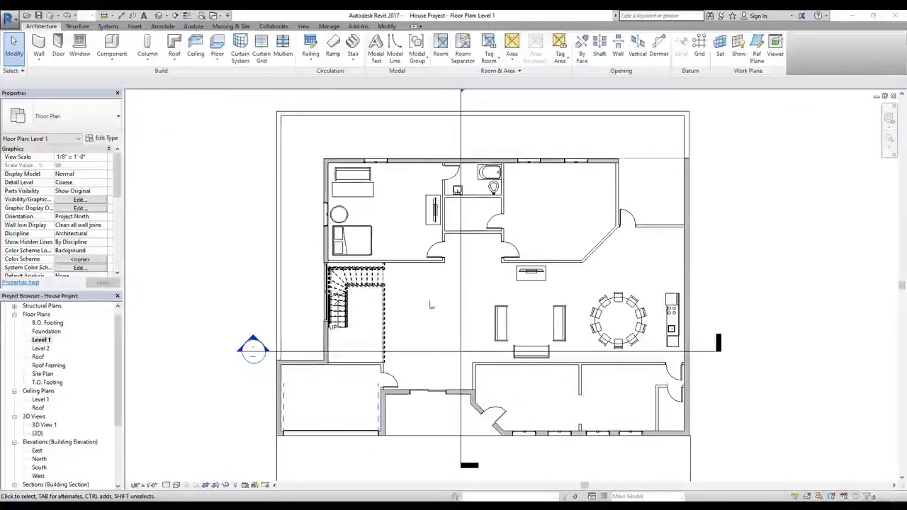
- Start the Room placement tool from the Architecture tab
click(428, 291)
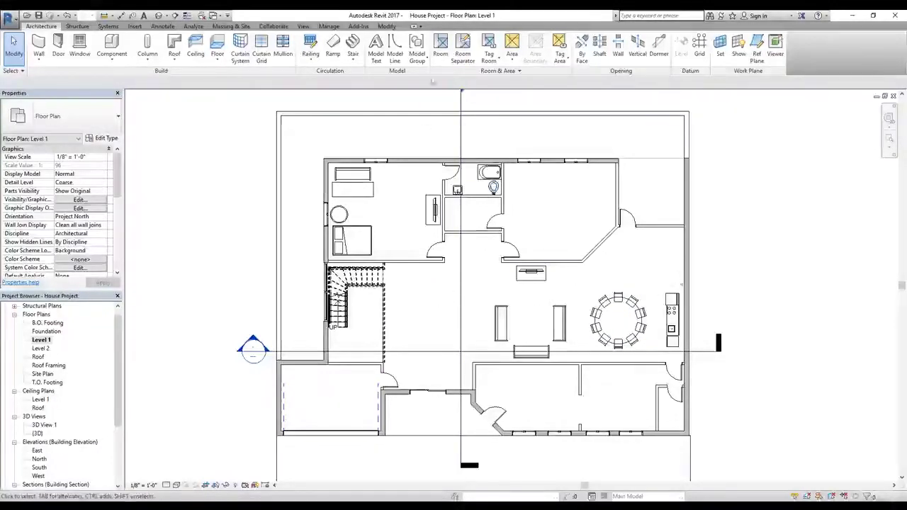
click(44, 25)
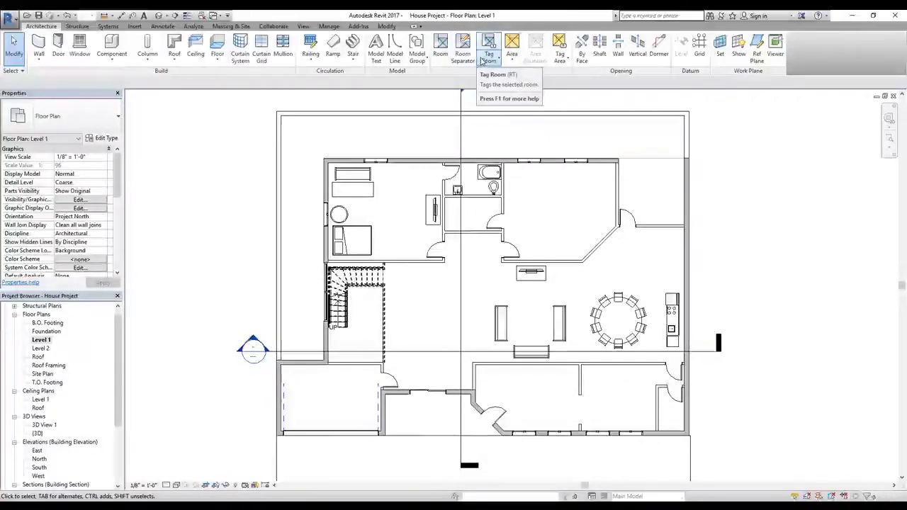
click(442, 51)
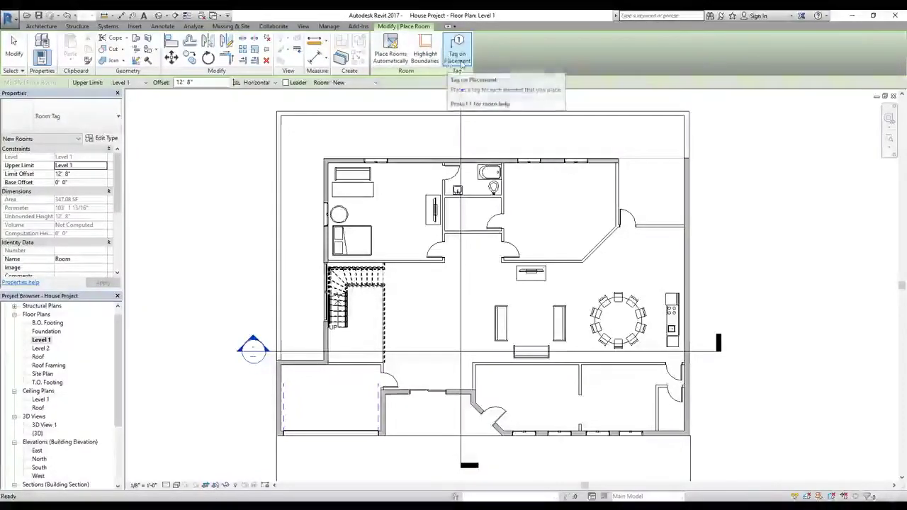
click(391, 57)
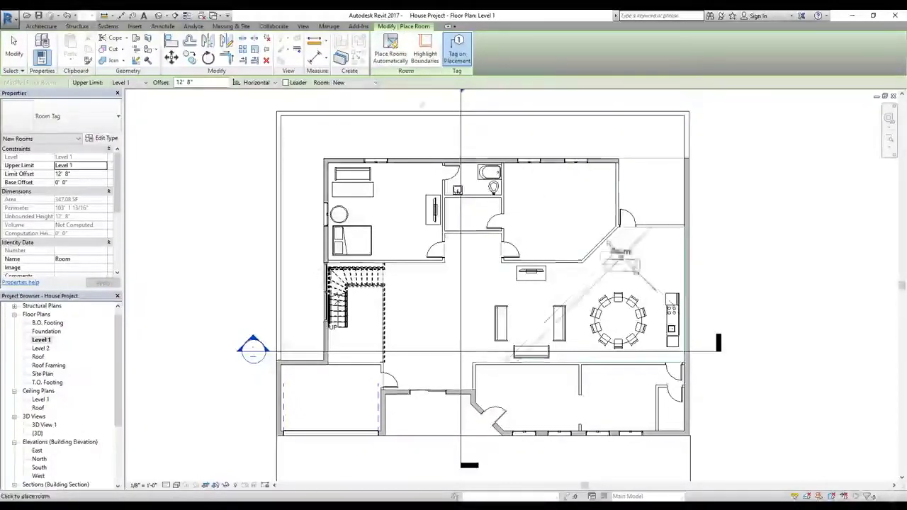
- Place a room inside the left bedroom, tagged Room 6
scroll(707, 268, up, 1)
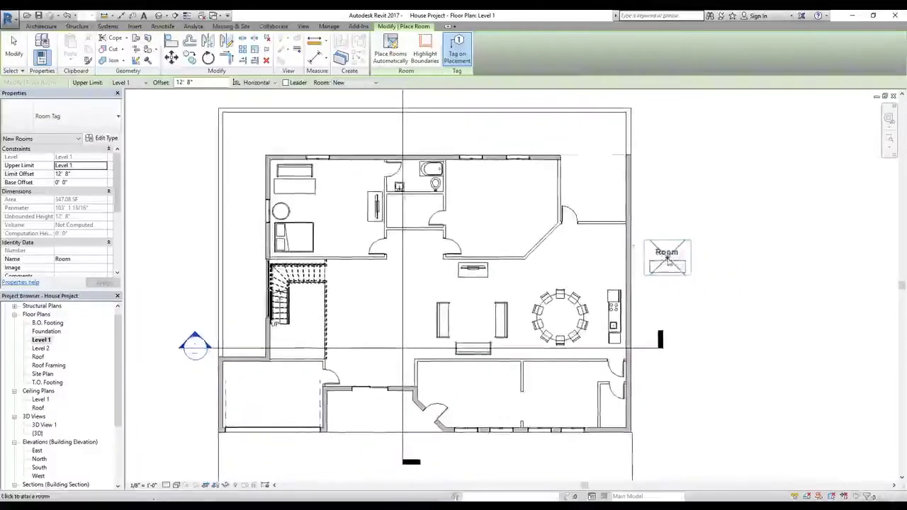
scroll(664, 259, up, 2)
middle_drag(666, 261, 739, 249)
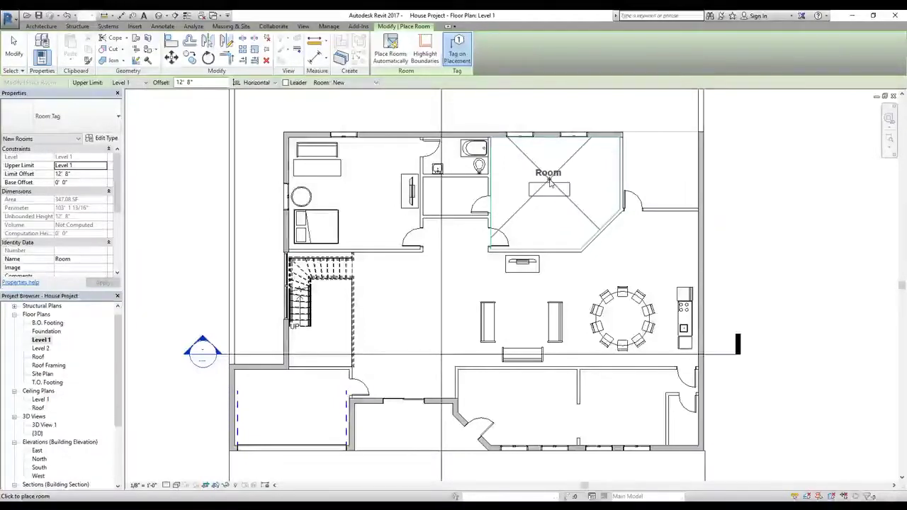
scroll(549, 182, up, 5)
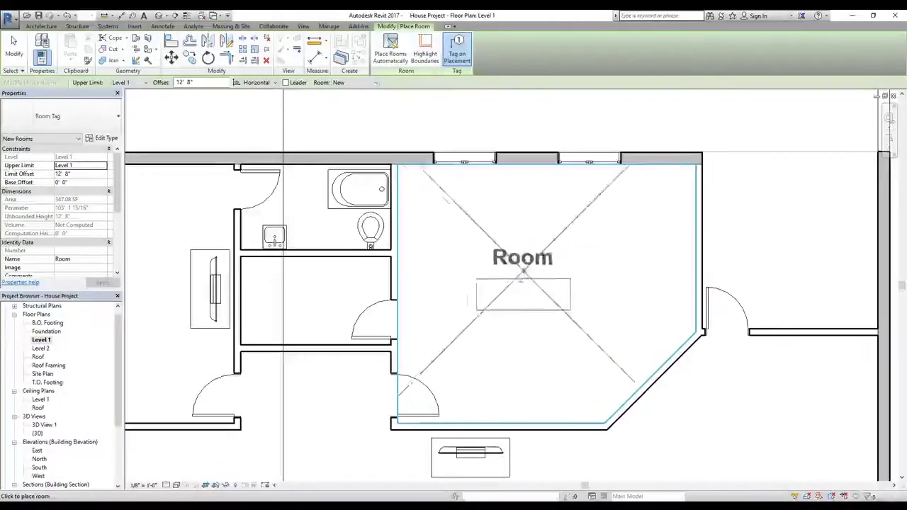
scroll(523, 272, down, 4)
middle_drag(531, 305, 598, 160)
scroll(496, 202, up, 3)
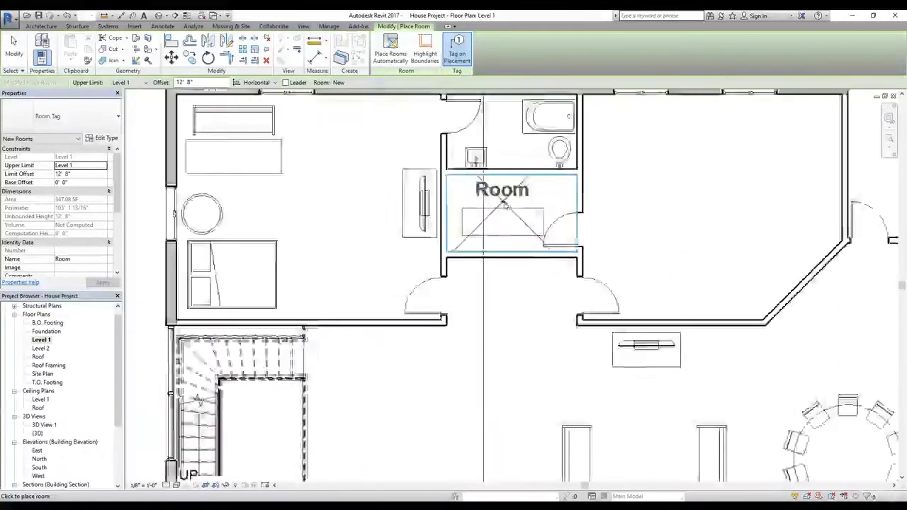
scroll(504, 204, up, 2)
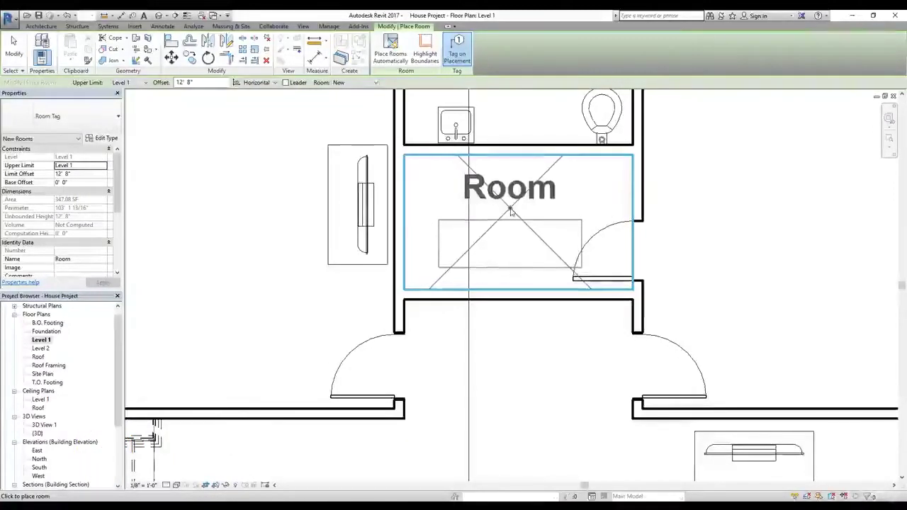
scroll(510, 210, down, 5)
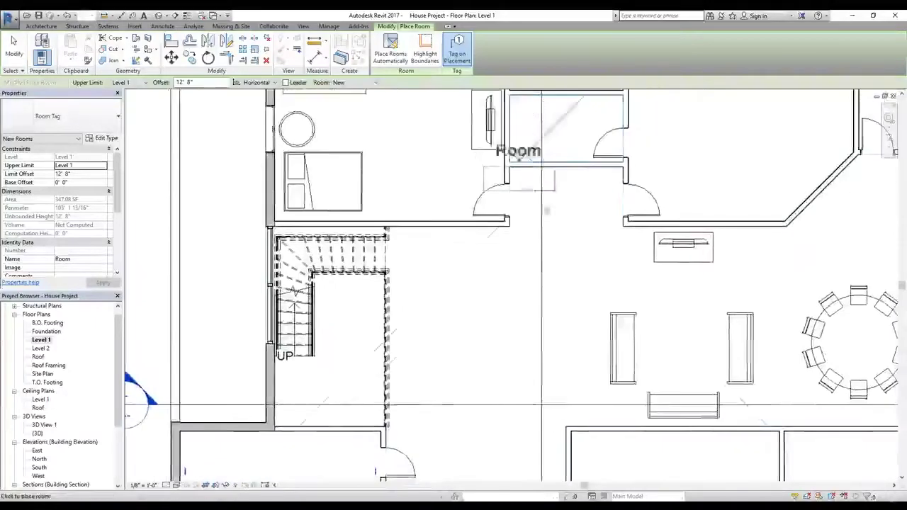
mouse_move(608, 272)
middle_down()
mouse_move(546, 209)
mouse_move(496, 189)
mouse_move(498, 218)
middle_up()
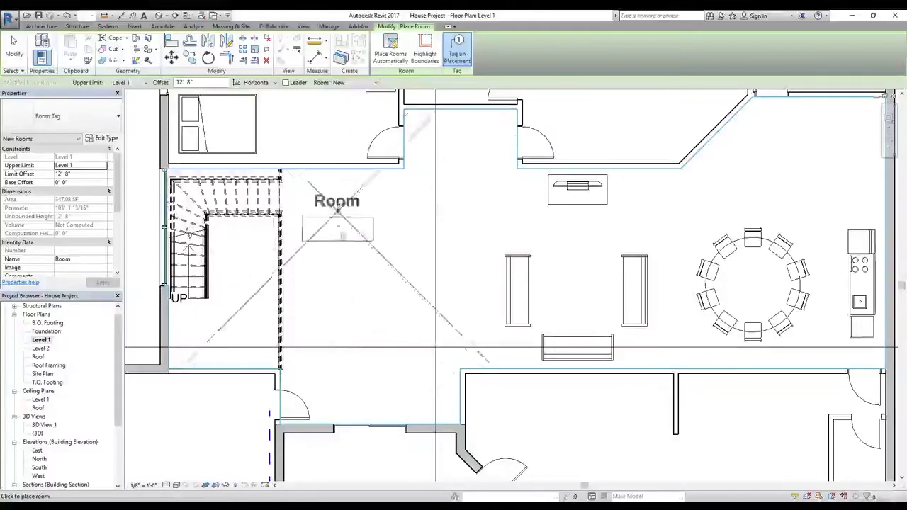
middle_drag(620, 257, 568, 296)
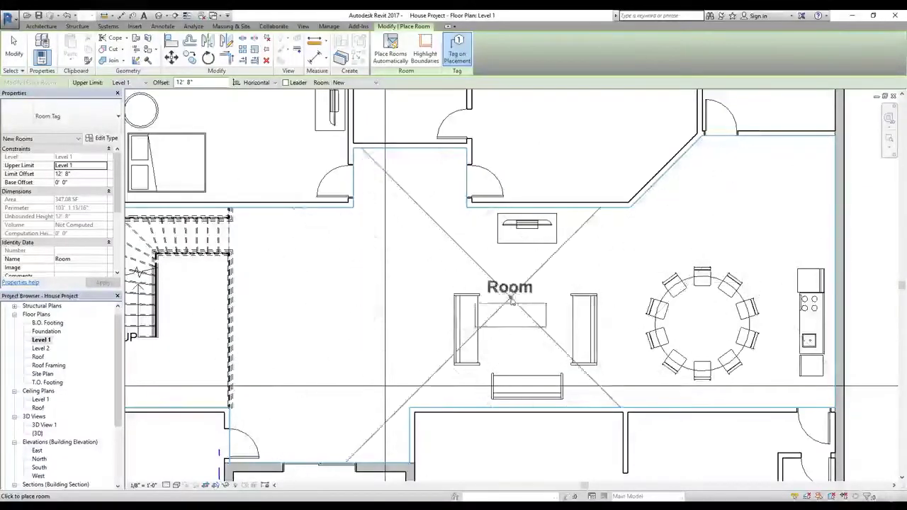
middle_drag(510, 300, 535, 410)
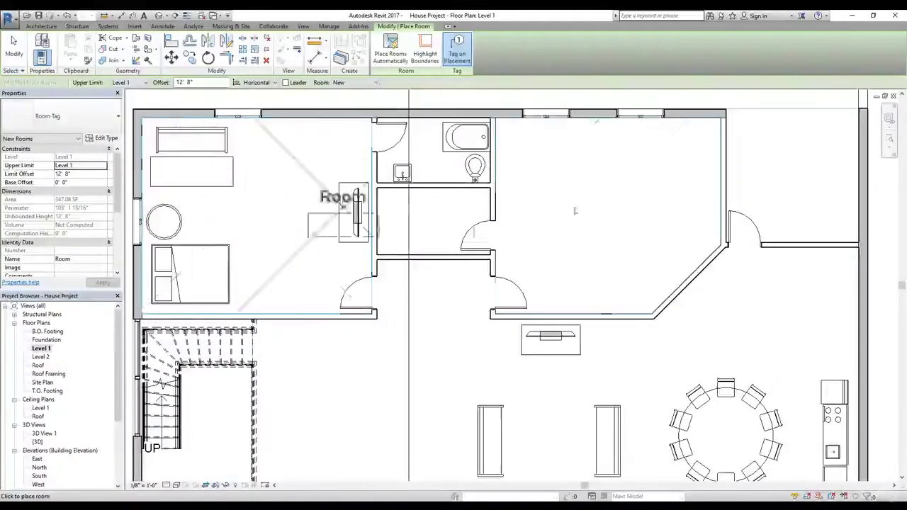
middle_drag(324, 178, 405, 227)
click(377, 266)
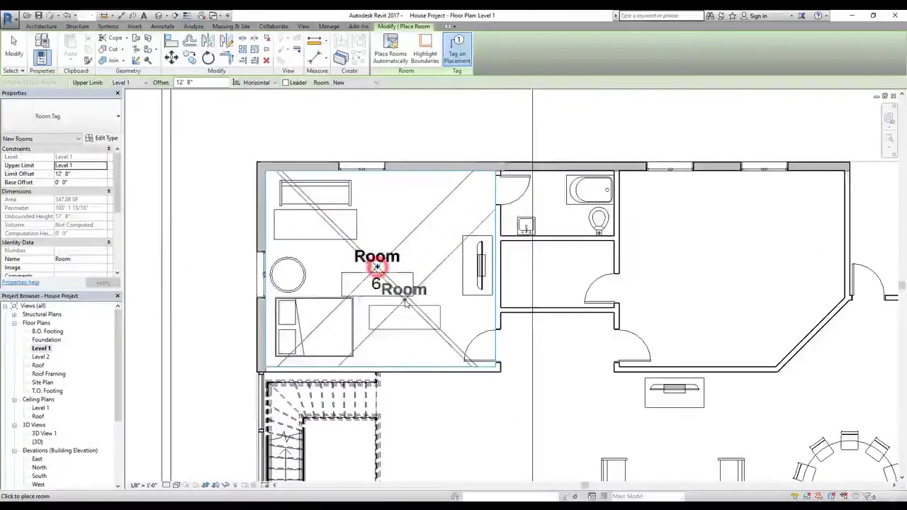
- Select the left bedroom's room and change its Number from 6 to 1 in Properties
key(Escape)
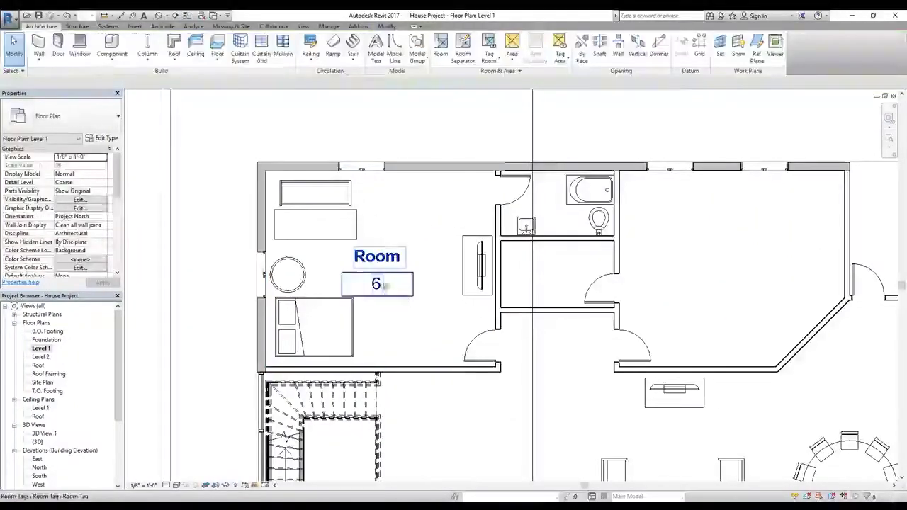
click(434, 303)
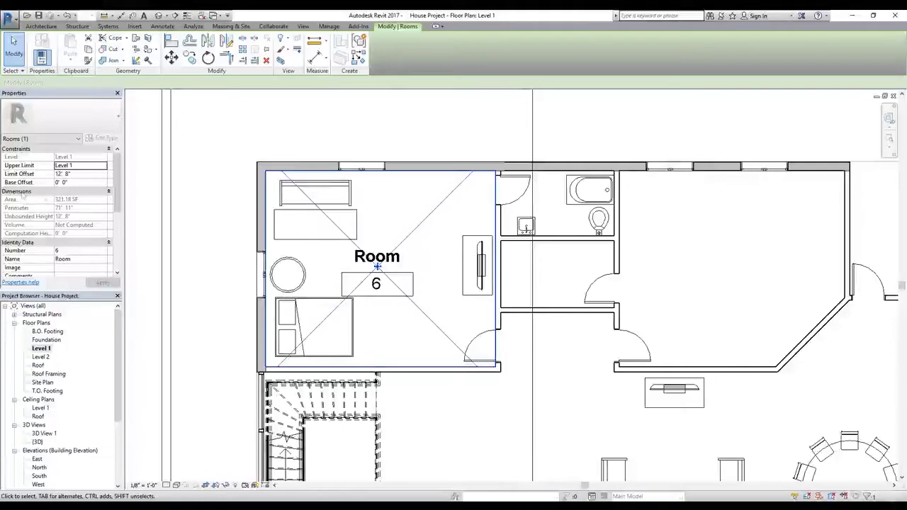
scroll(83, 222, down, 3)
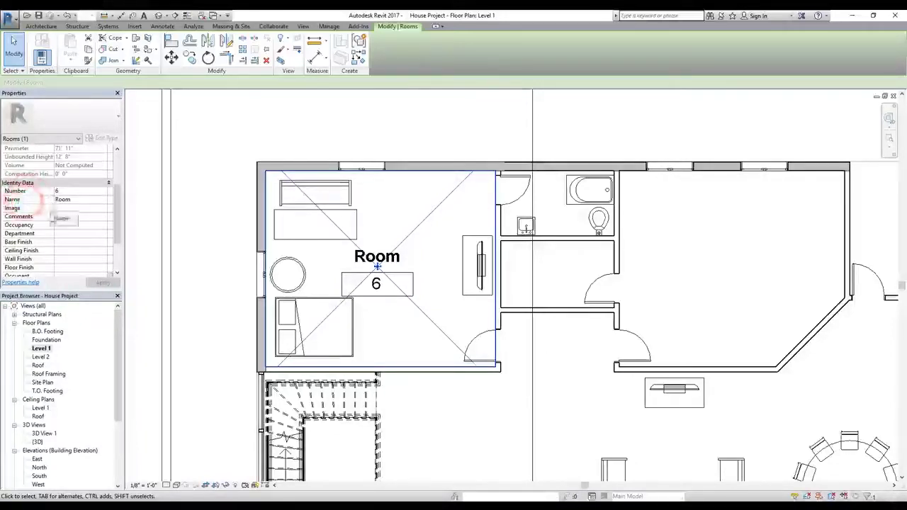
click(103, 208)
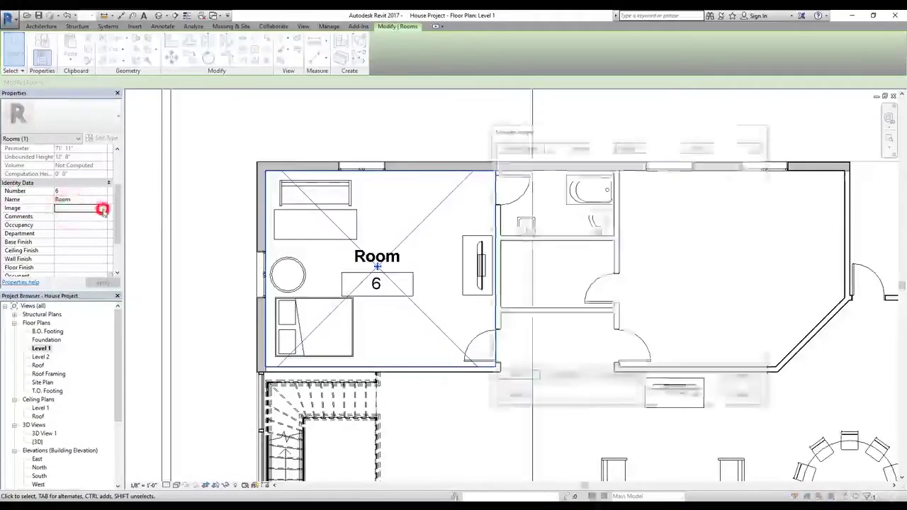
click(744, 399)
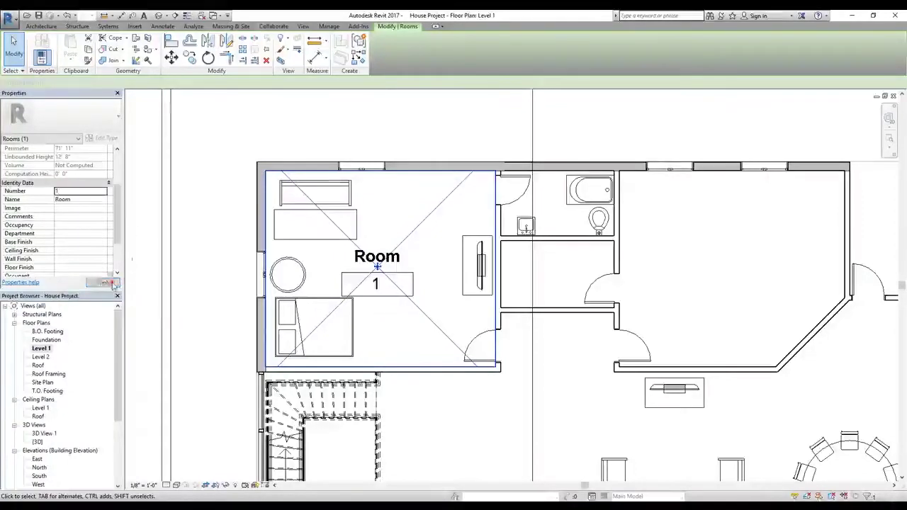
click(227, 253)
- Place tagged rooms in the right bedroom and the middle closet
scroll(225, 254, down, 2)
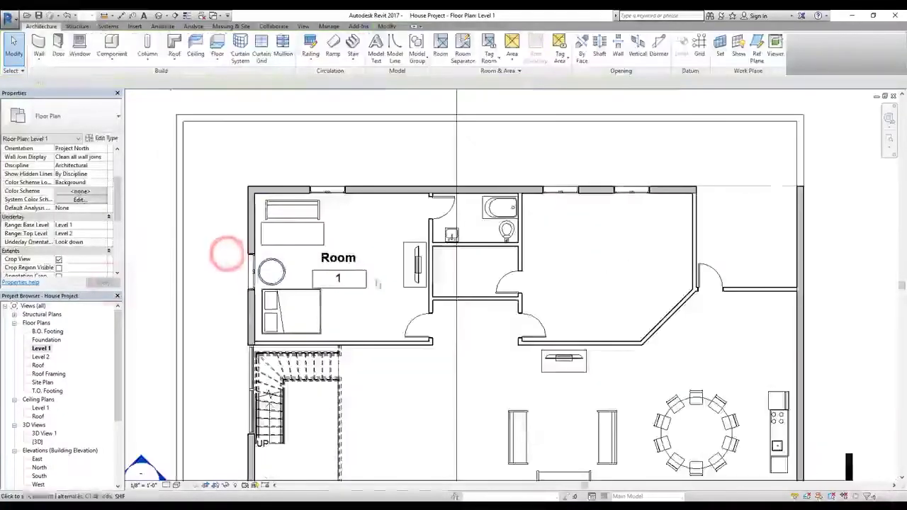
click(440, 46)
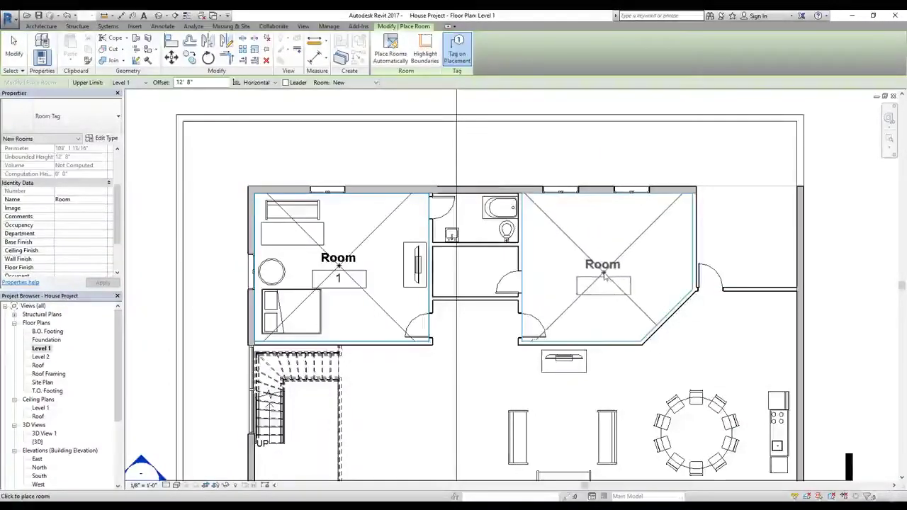
click(606, 267)
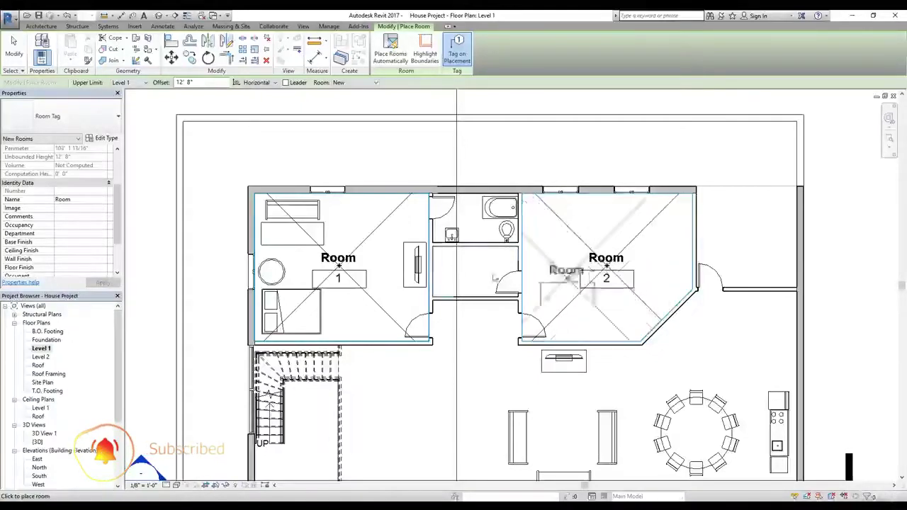
scroll(467, 266, up, 2)
click(473, 268)
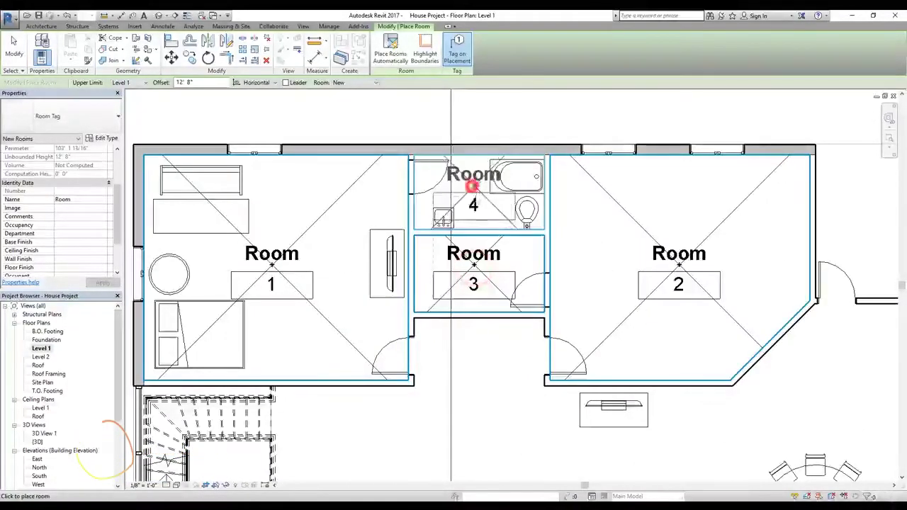
scroll(557, 283, down, 4)
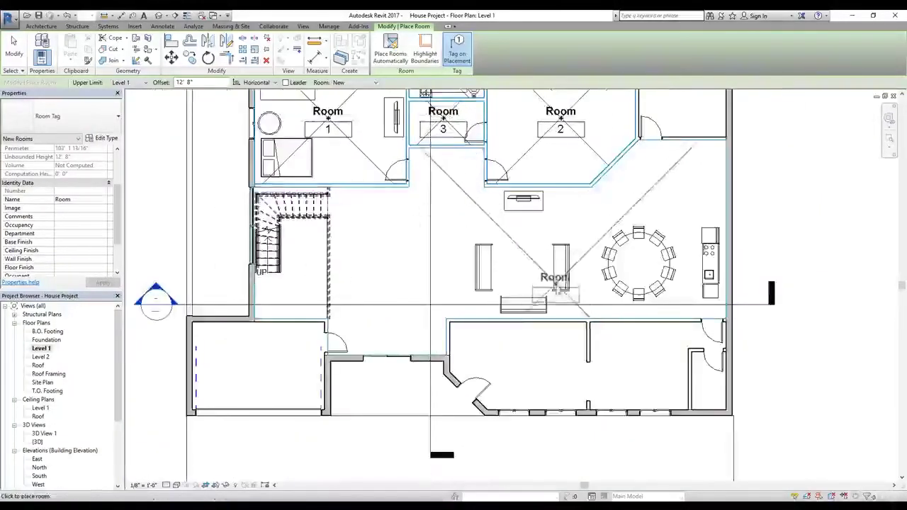
scroll(602, 372, up, 2)
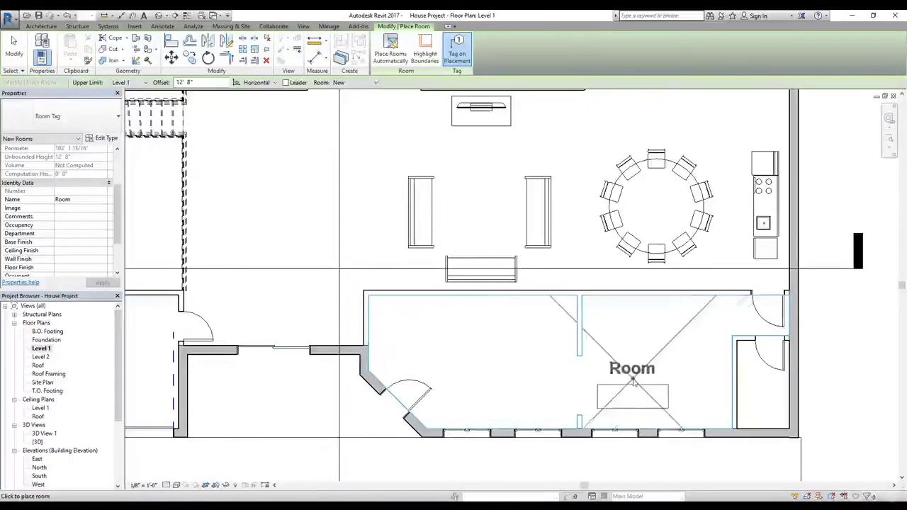
key(Escape)
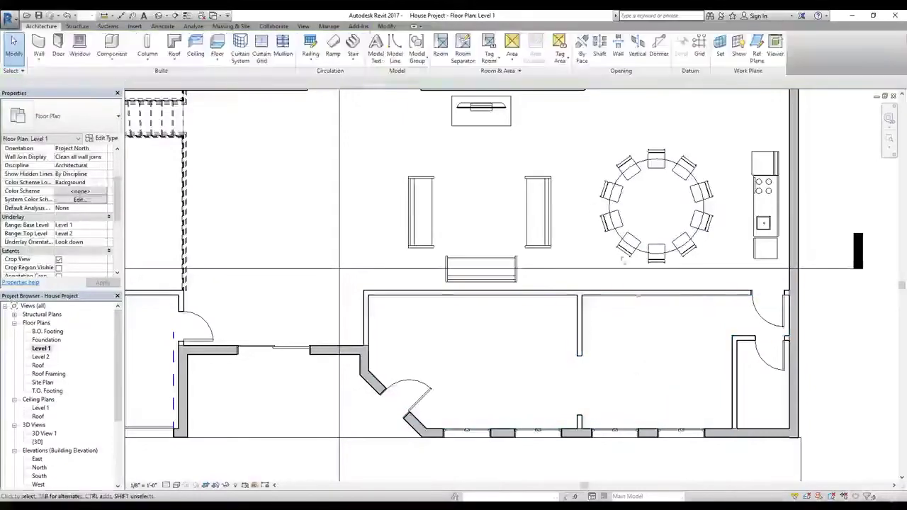
- Draw a room separation line from the partition wall's end down to the bottom wall
click(462, 55)
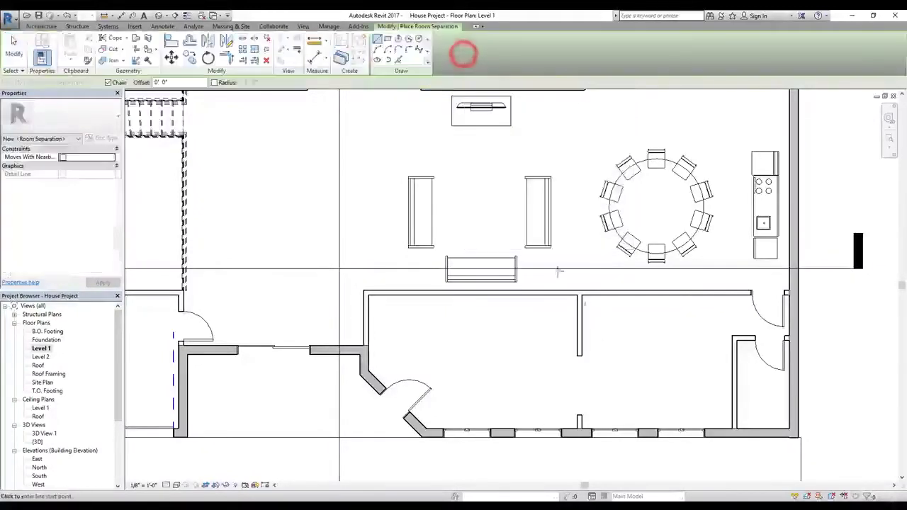
click(578, 367)
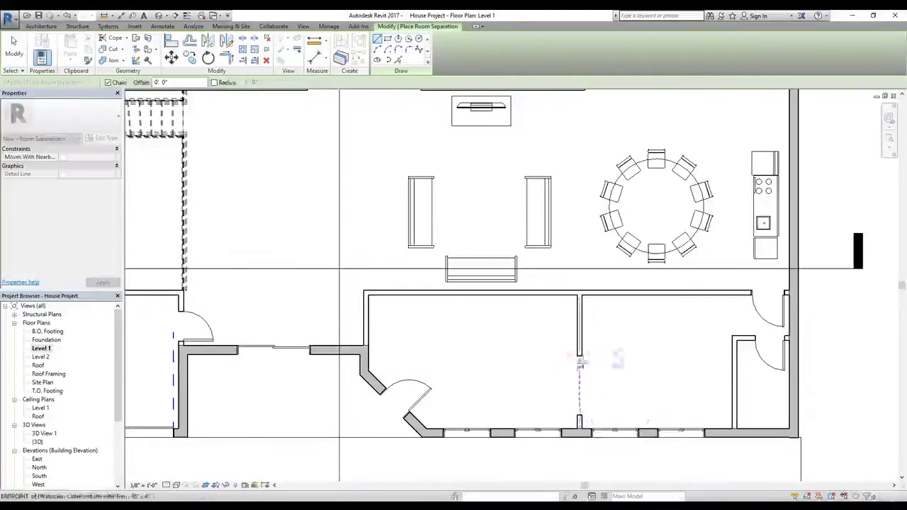
click(581, 358)
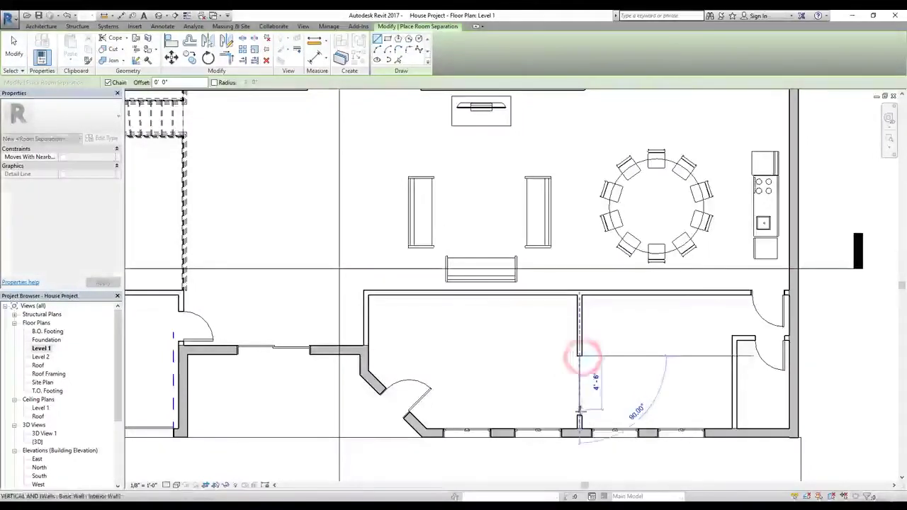
click(579, 418)
click(607, 376)
key(Escape)
key(Escape)
click(557, 396)
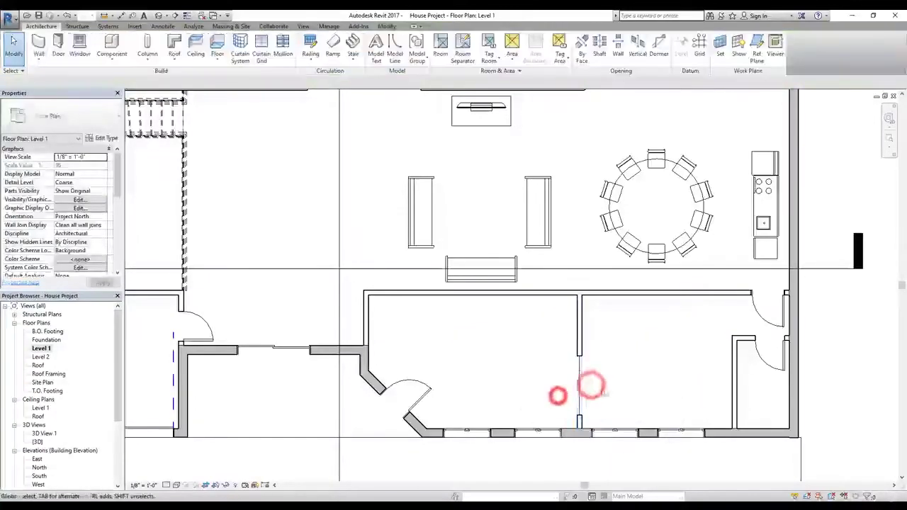
- Draw a vertical separation line from Room 2's corner down to the lower wall
scroll(608, 387, down, 3)
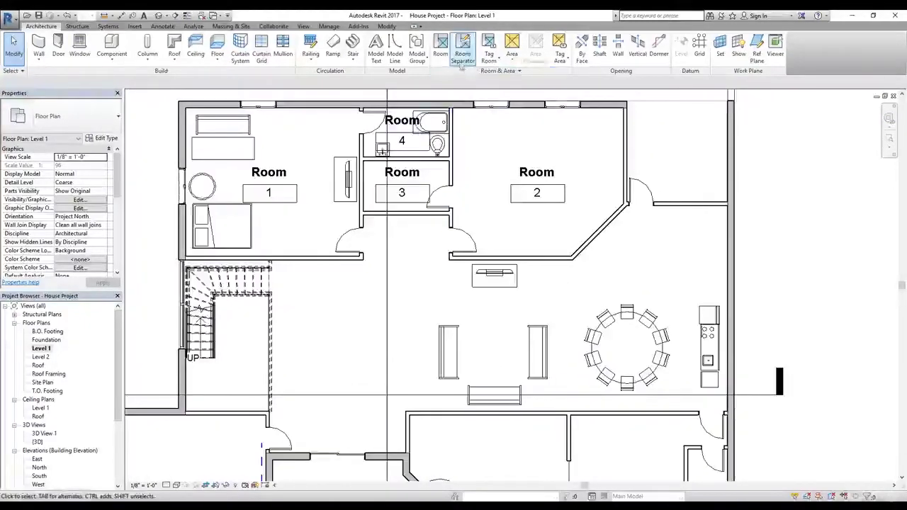
click(461, 53)
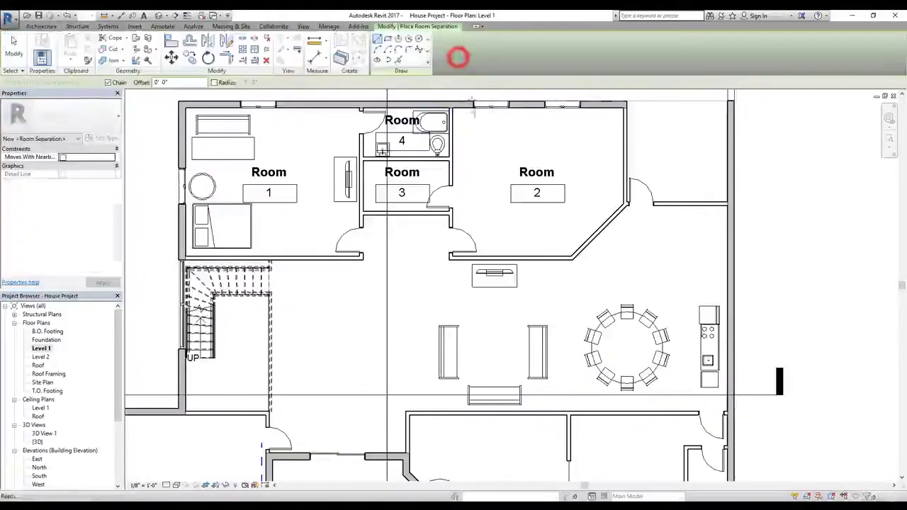
click(573, 261)
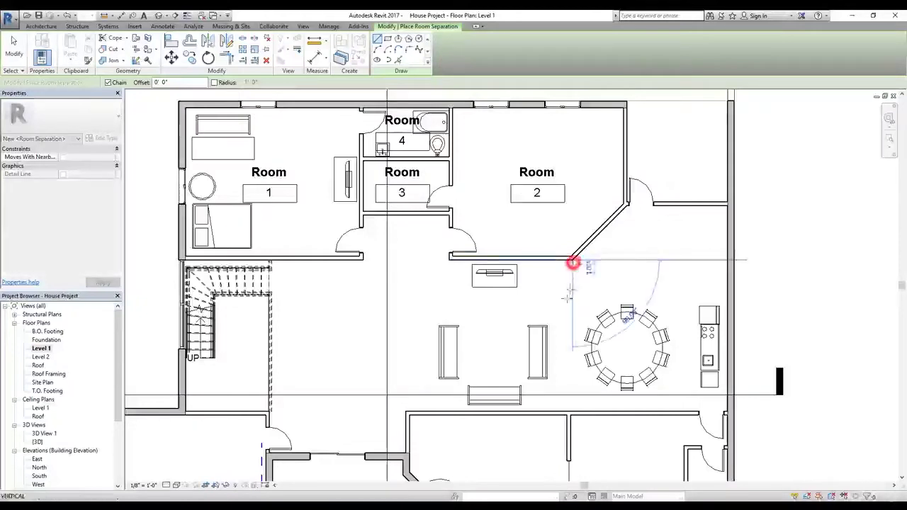
click(574, 409)
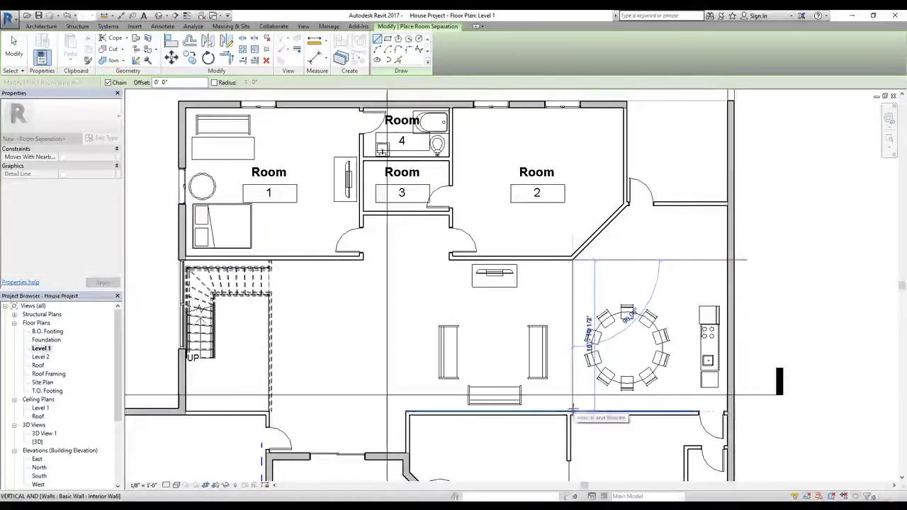
scroll(574, 408, up, 4)
click(570, 412)
scroll(571, 413, down, 5)
- Draw a separation line along the stair edge from the wall end by the stair
middle_drag(415, 285, 647, 329)
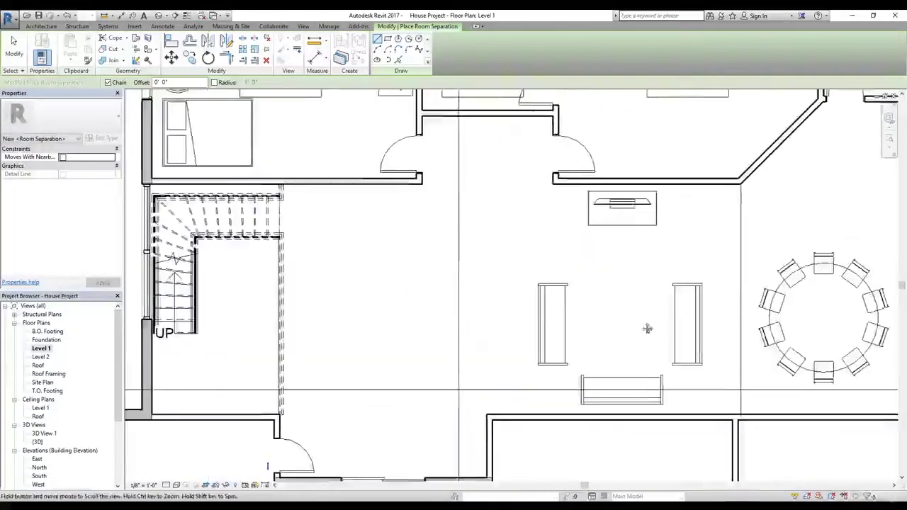
scroll(537, 287, down, 1)
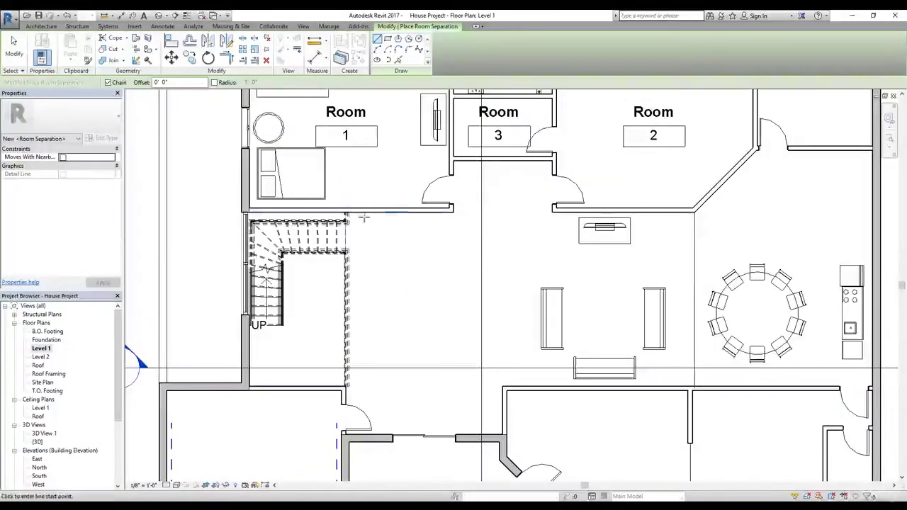
scroll(348, 212, up, 2)
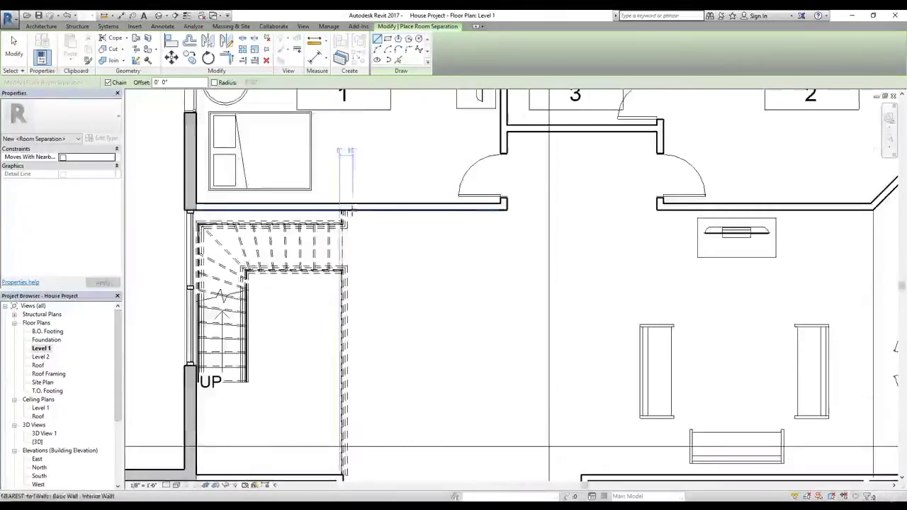
click(350, 209)
middle_drag(363, 475, 382, 332)
scroll(368, 331, up, 4)
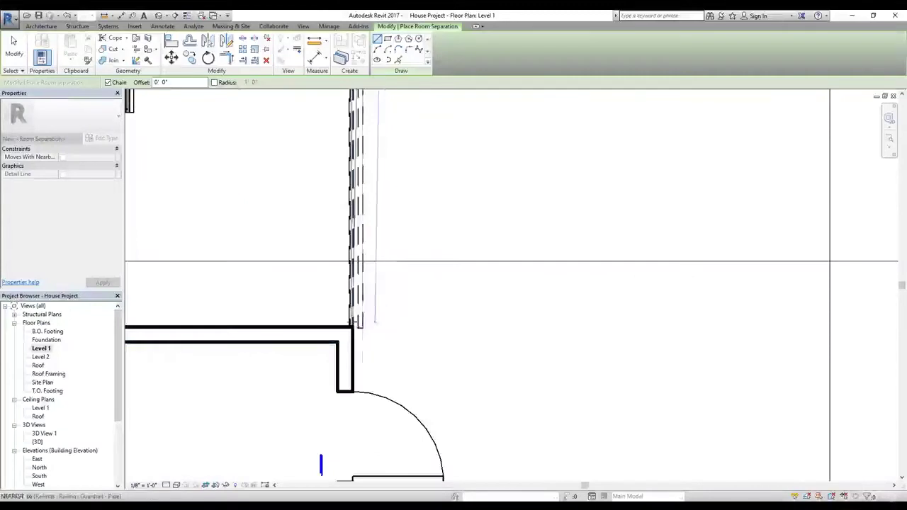
click(383, 325)
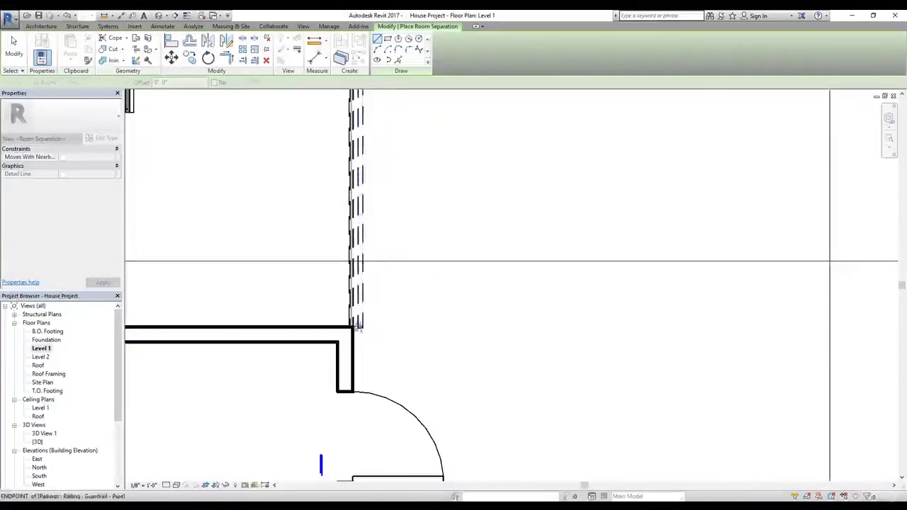
scroll(354, 324, down, 4)
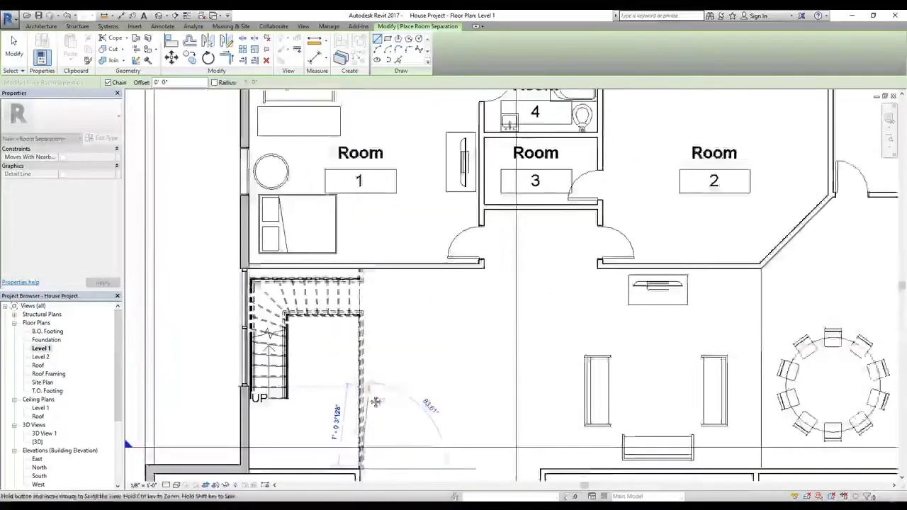
scroll(360, 270, up, 5)
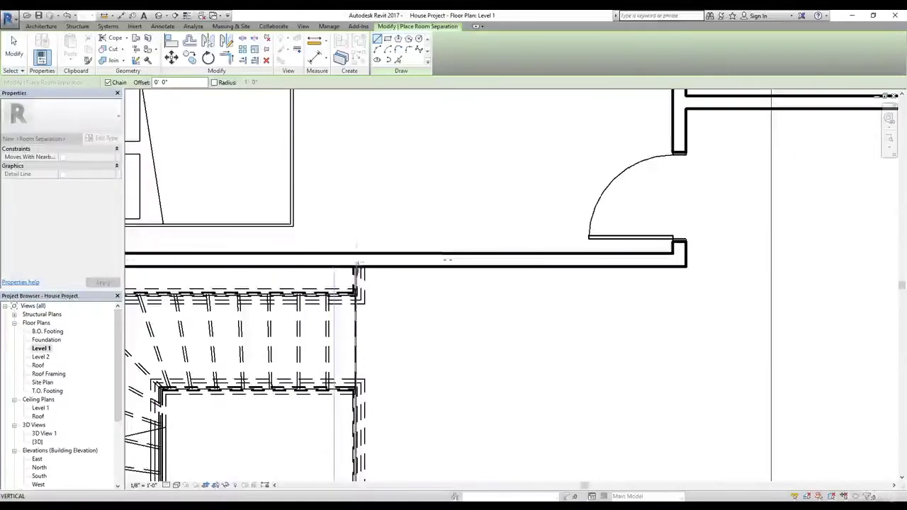
click(357, 264)
key(Escape)
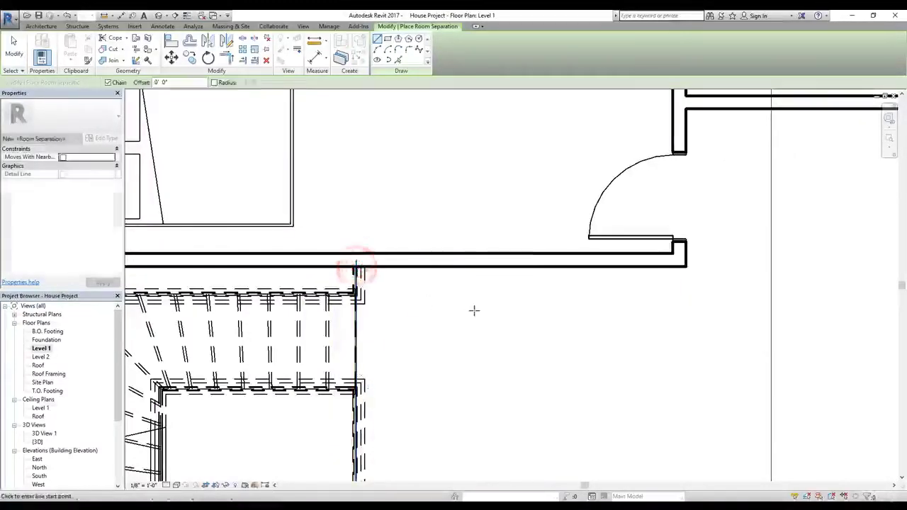
- Bring Rooms 1–4 and the stair back into view and finish drawing separation lines
scroll(473, 307, down, 4)
scroll(425, 369, down, 2)
middle_drag(633, 360, 463, 238)
middle_drag(574, 263, 501, 221)
middle_drag(595, 301, 536, 413)
scroll(536, 413, up, 2)
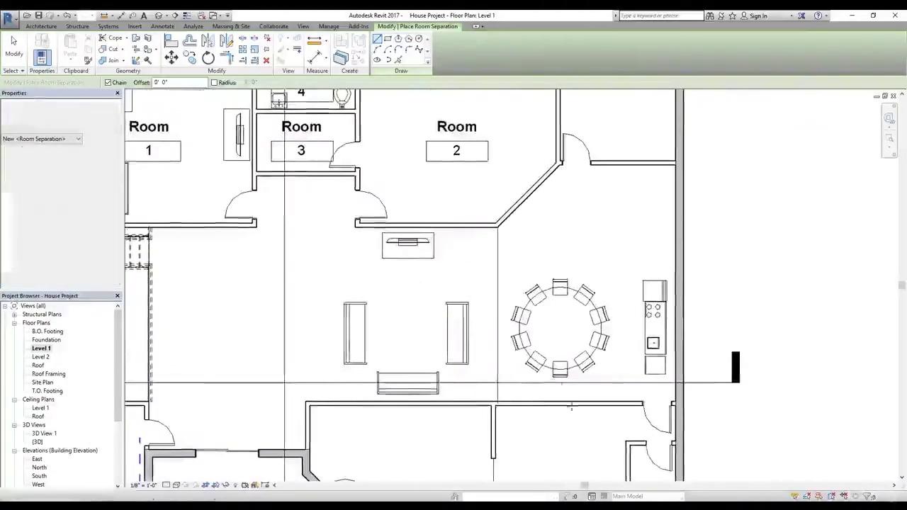
middle_drag(418, 312, 591, 319)
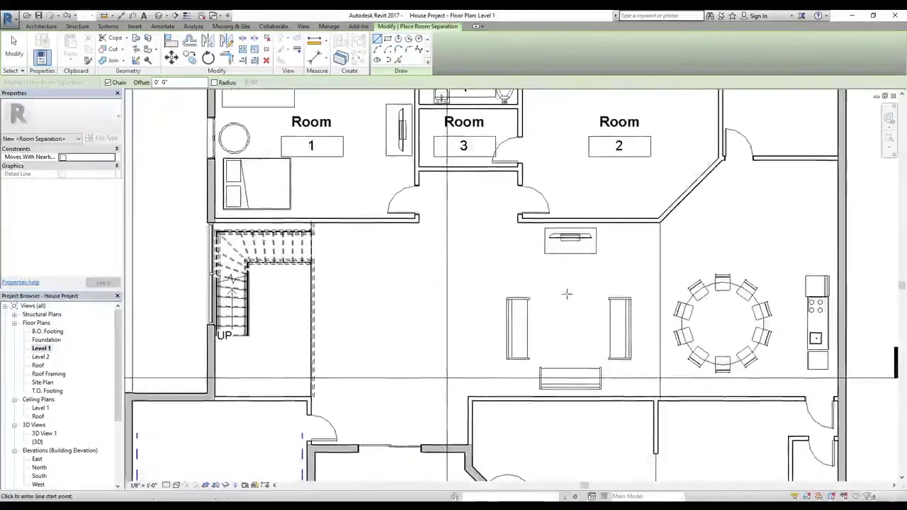
scroll(570, 294, down, 2)
key(Escape)
key(Escape)
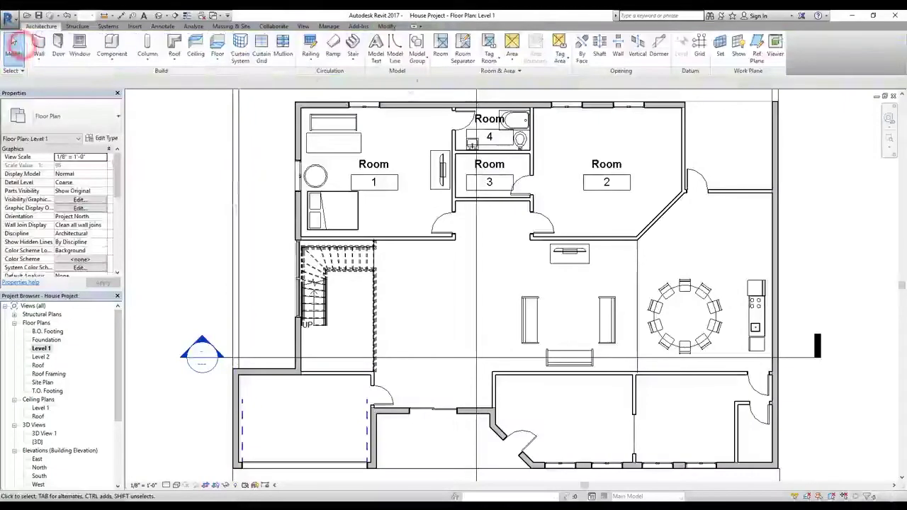
- Place rooms in the middle lower room and the small right room
click(438, 47)
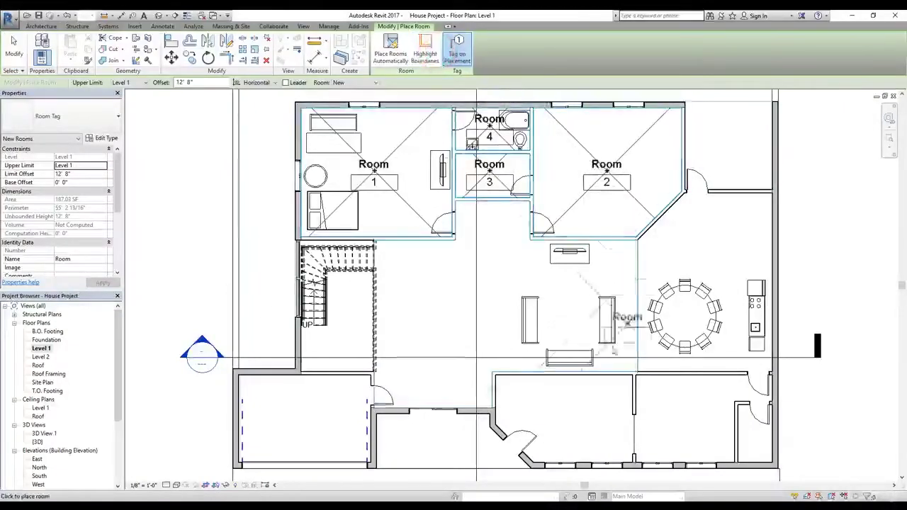
middle_drag(592, 411, 512, 368)
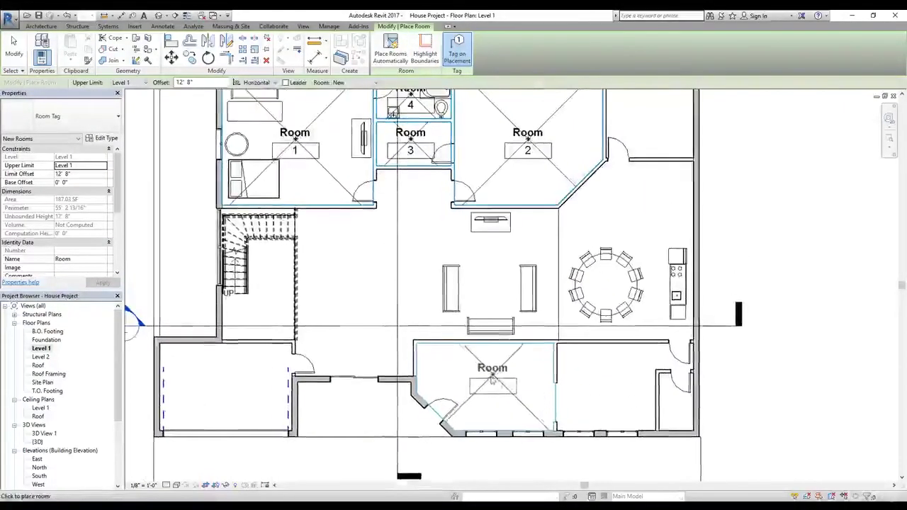
scroll(564, 400, up, 2)
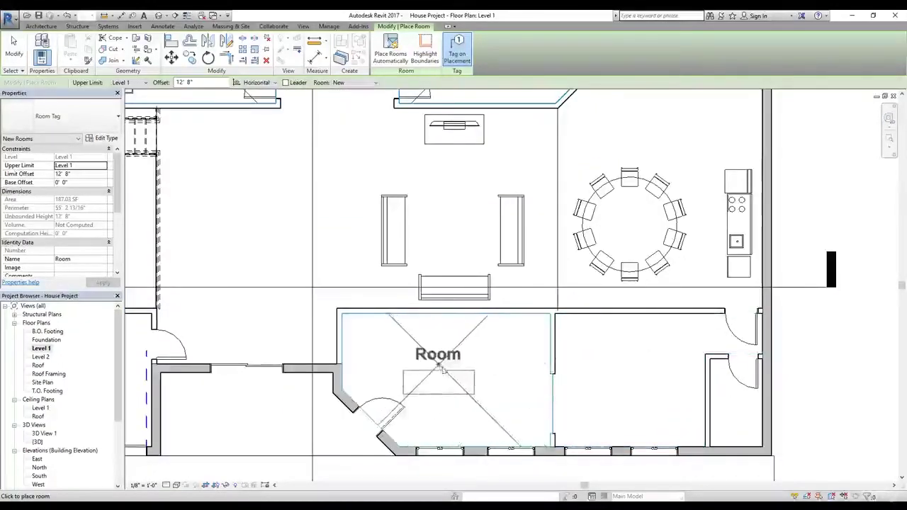
click(632, 360)
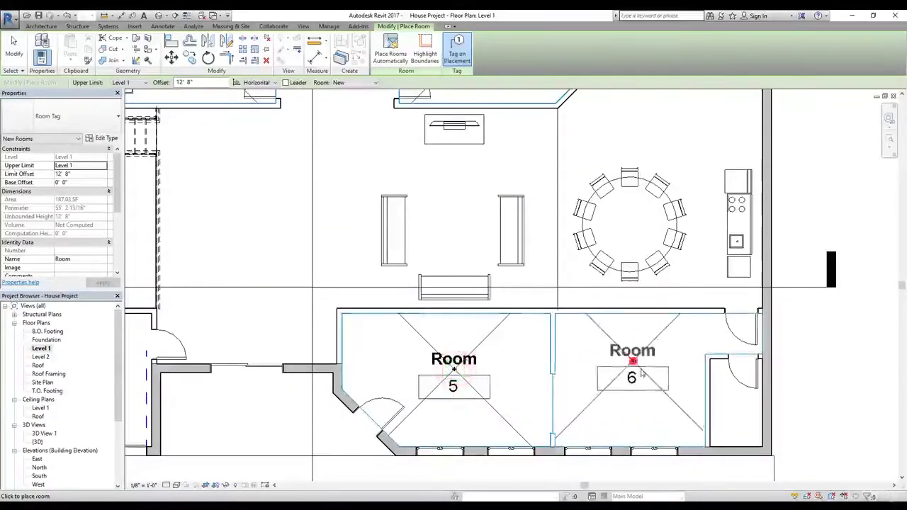
click(736, 407)
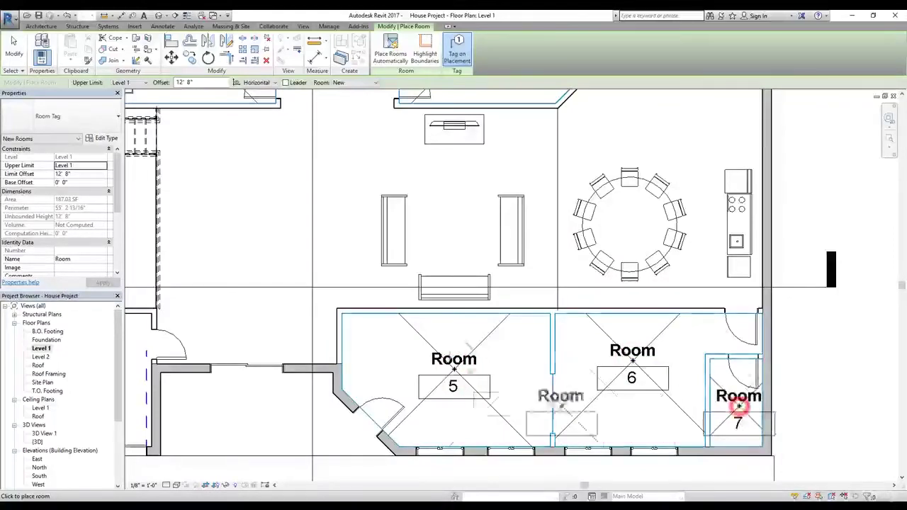
scroll(485, 413, down, 2)
- Place rooms 9, 10 and 11 in the dining area, living area and stair hall
middle_drag(425, 191, 405, 372)
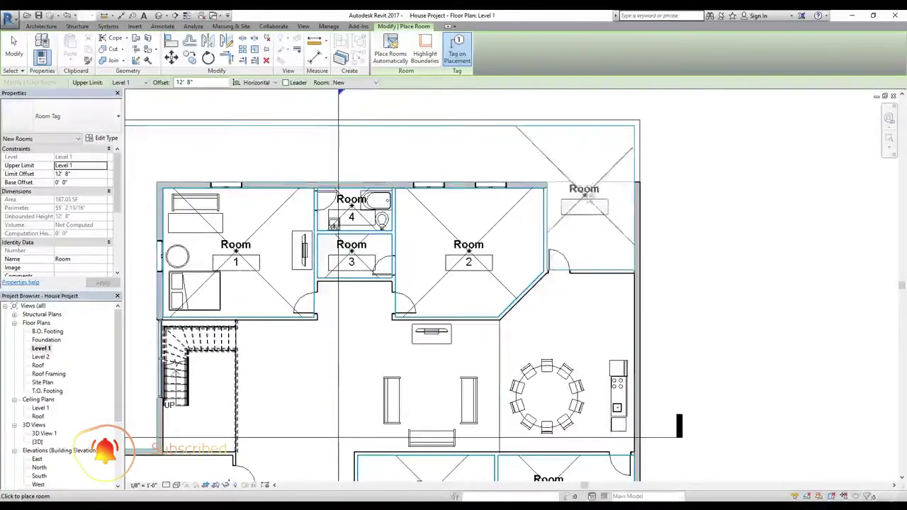
middle_drag(351, 279, 626, 211)
middle_drag(579, 393, 512, 202)
middle_drag(385, 221, 374, 277)
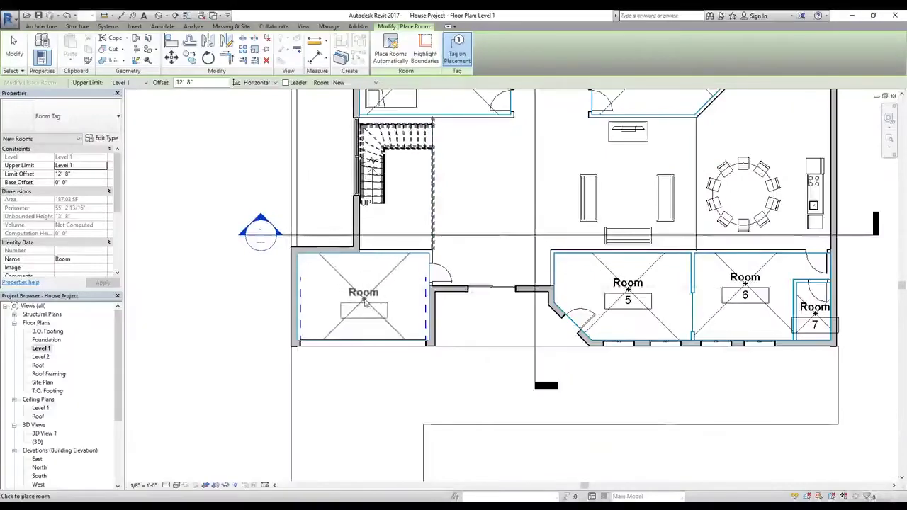
scroll(363, 299, down, 3)
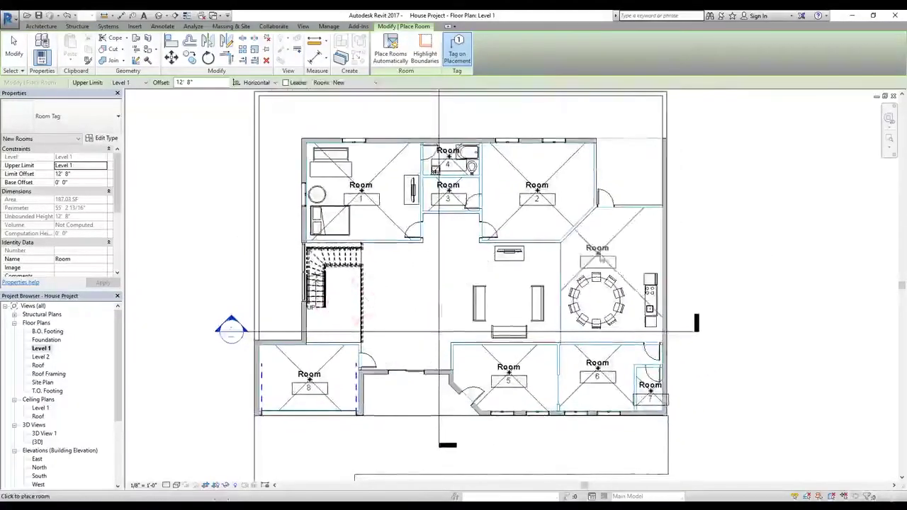
click(614, 251)
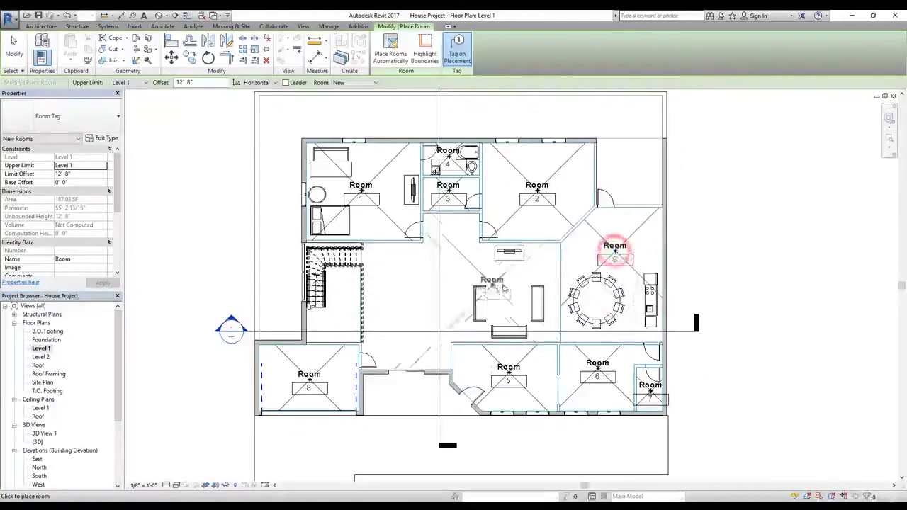
click(509, 285)
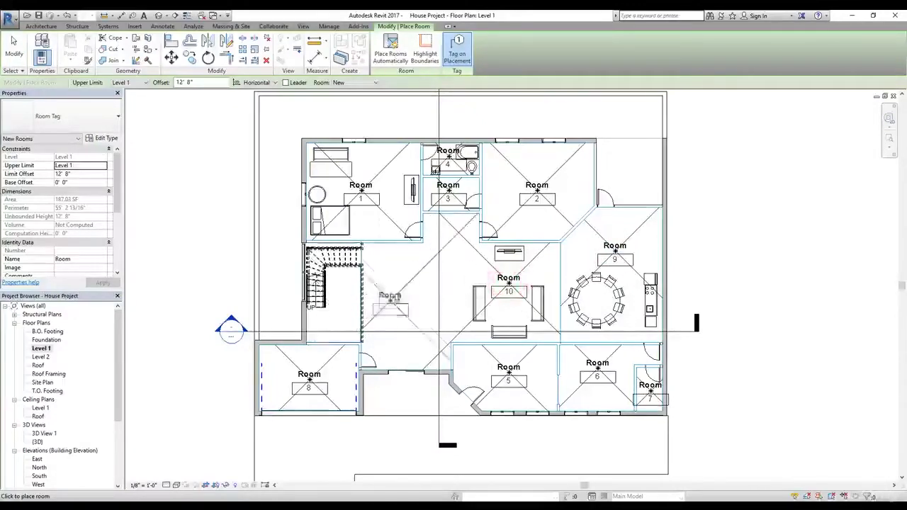
scroll(404, 297, up, 2)
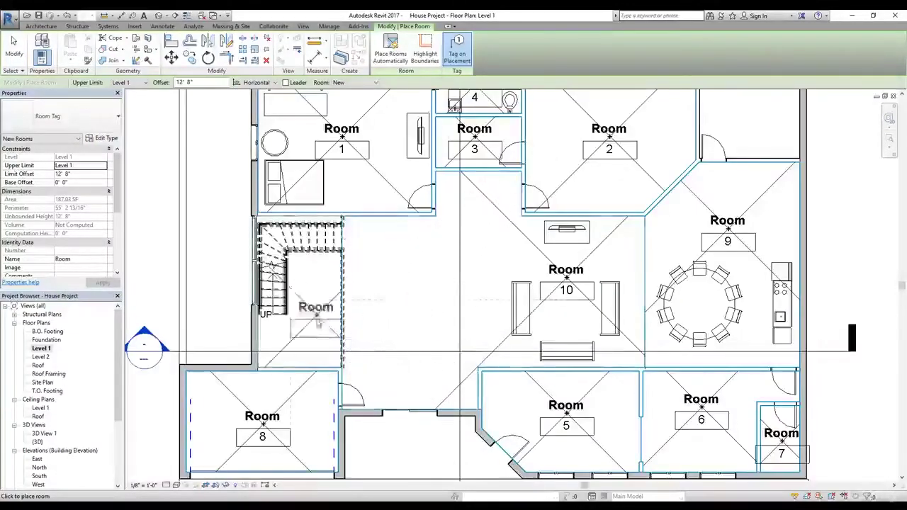
click(296, 329)
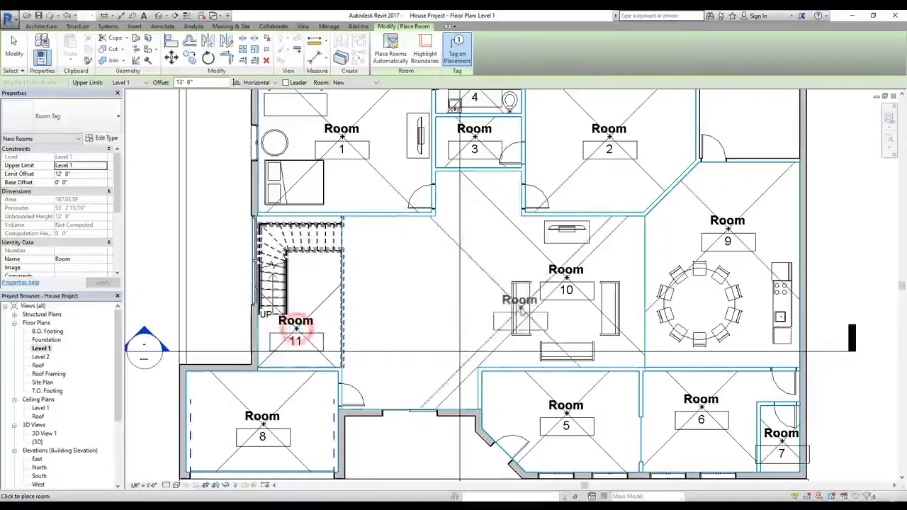
key(Escape)
key(Escape)
scroll(493, 312, down, 1)
scroll(493, 312, down, 2)
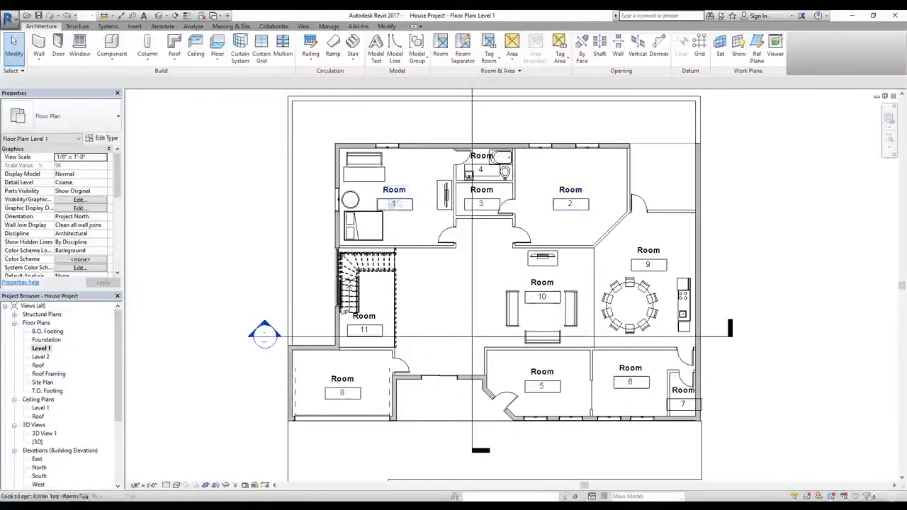
- Select the Room 1 tag and restore the Properties palette with Ctrl+1
click(394, 192)
scroll(425, 199, up, 2)
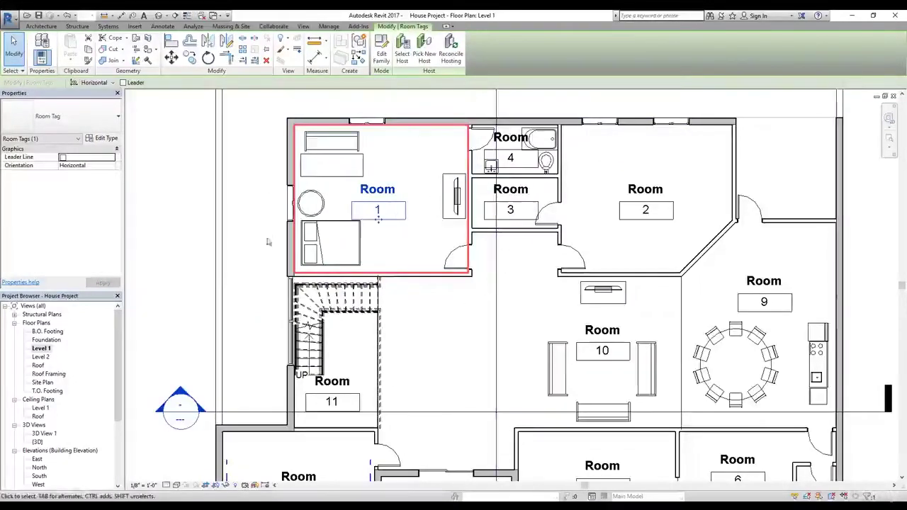
click(71, 199)
click(396, 189)
click(85, 188)
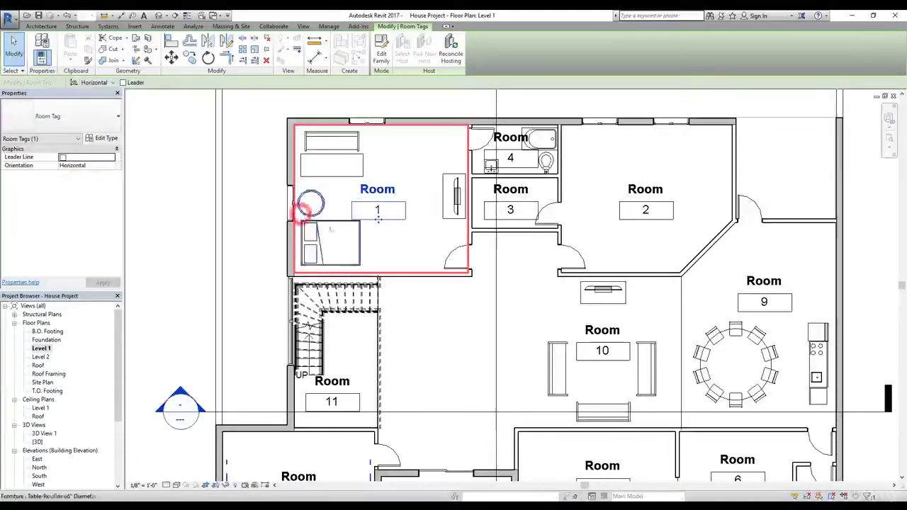
click(433, 315)
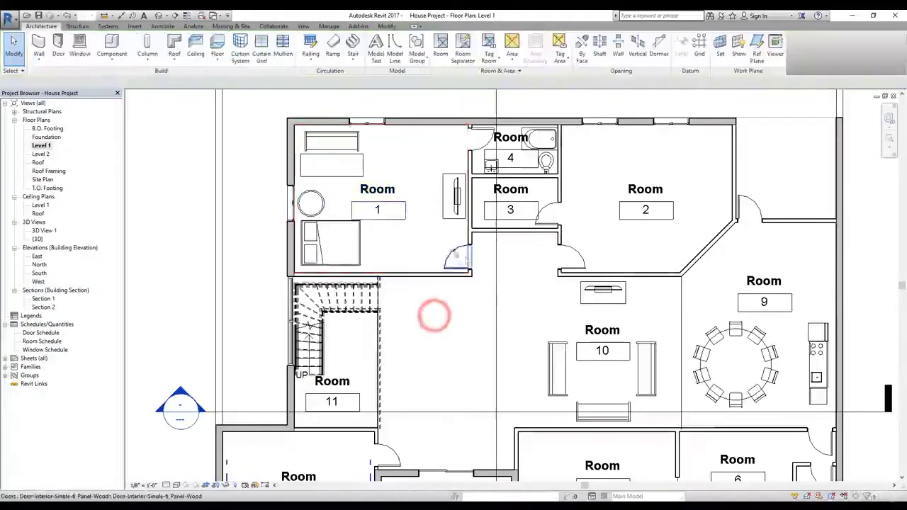
key(ctrl+1)
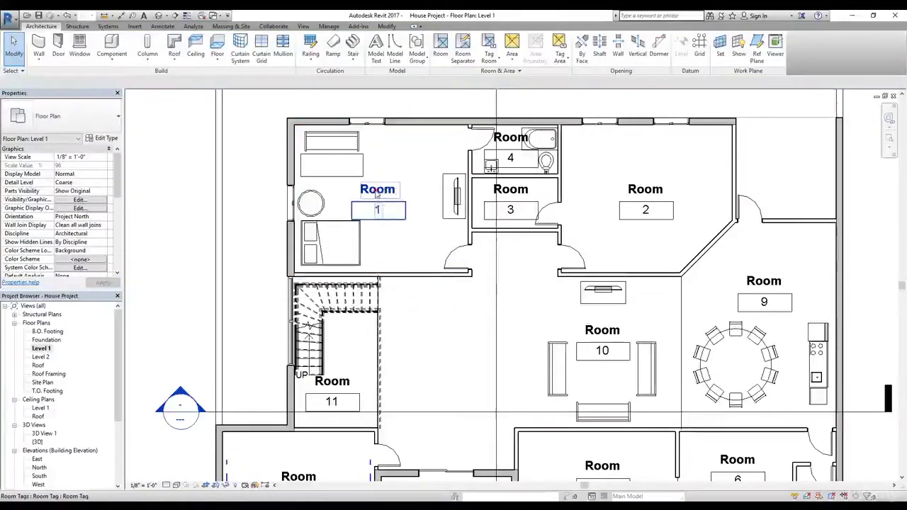
- Rename room 1's tag label to Bedroom
click(376, 190)
click(380, 190)
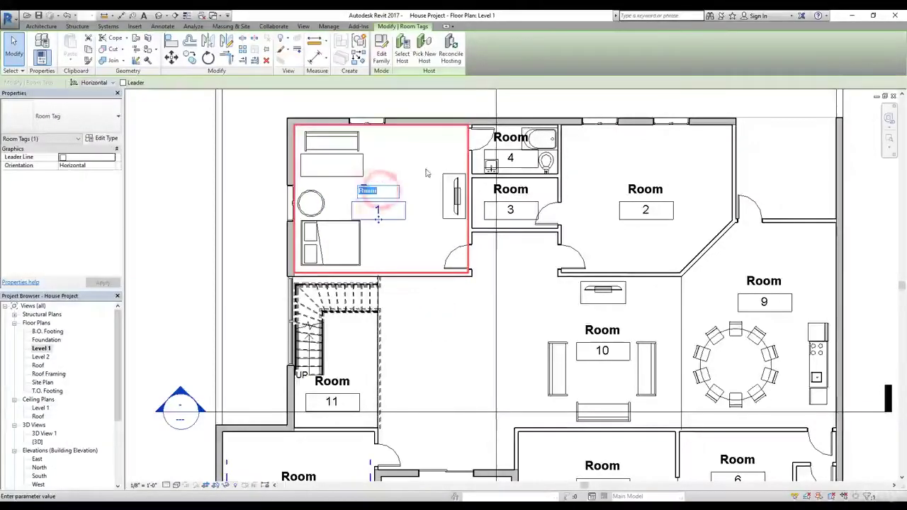
text(Be)
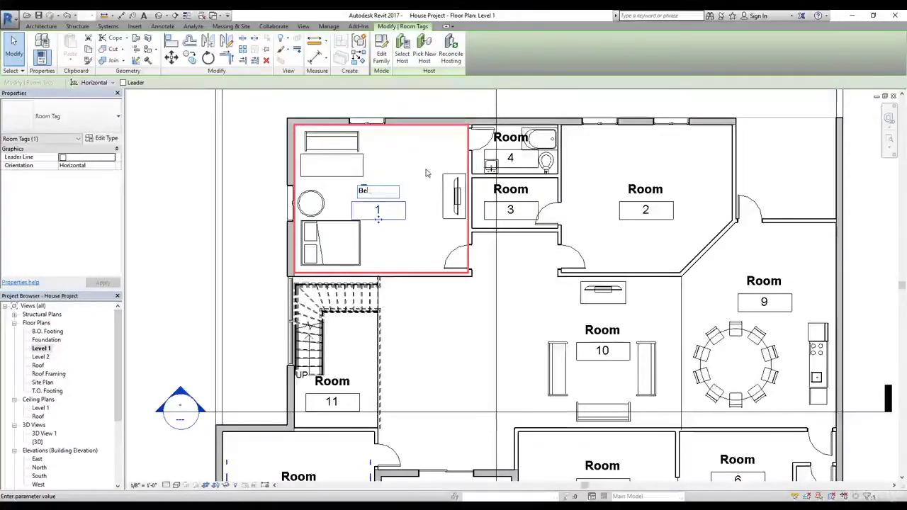
text(edRoom)
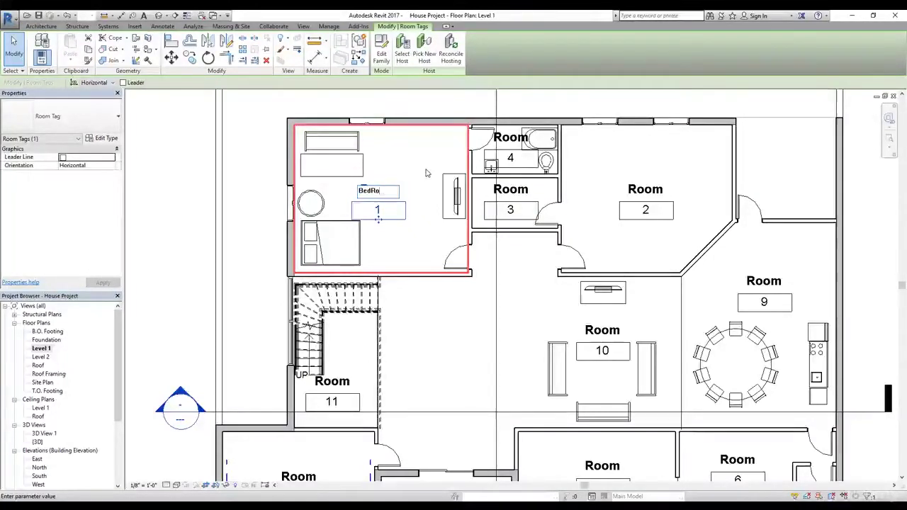
key(Return)
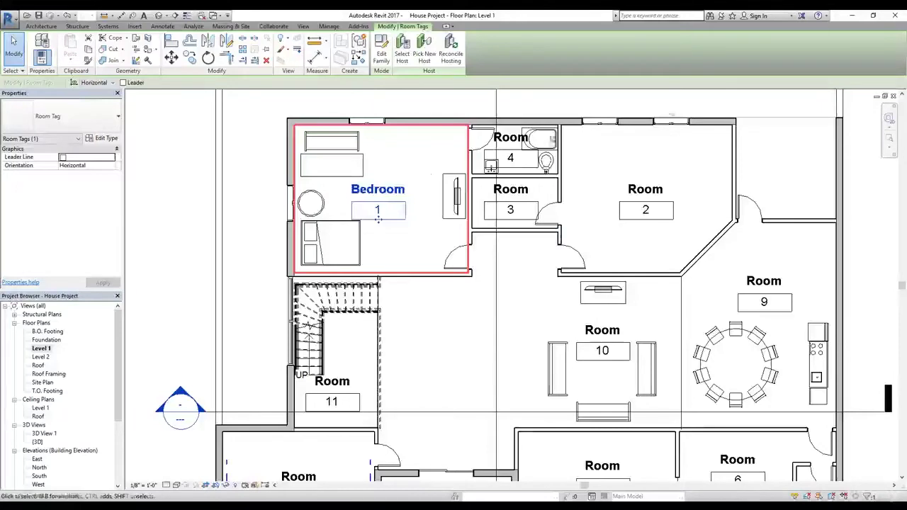
- Rename room 2 to Bedroom and select the Room 3 and Room 4 tags
click(634, 189)
click(636, 190)
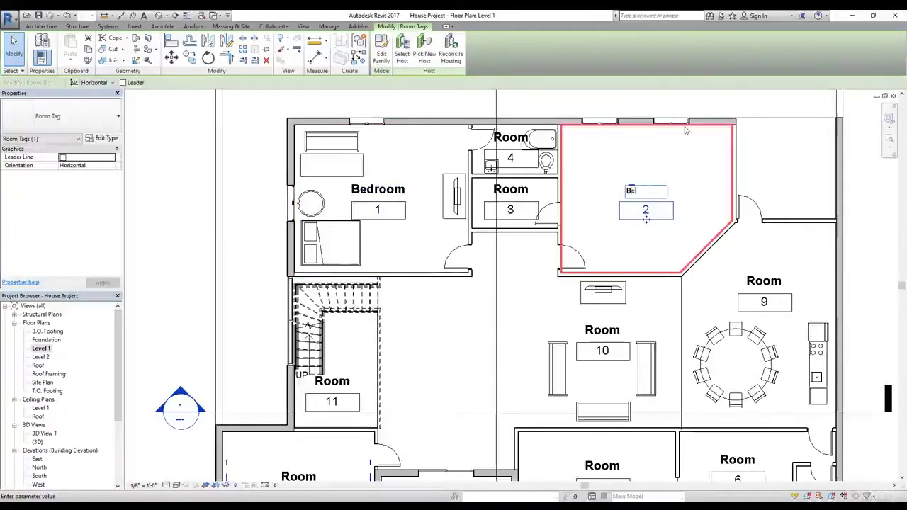
text(Bedroom)
key(Return)
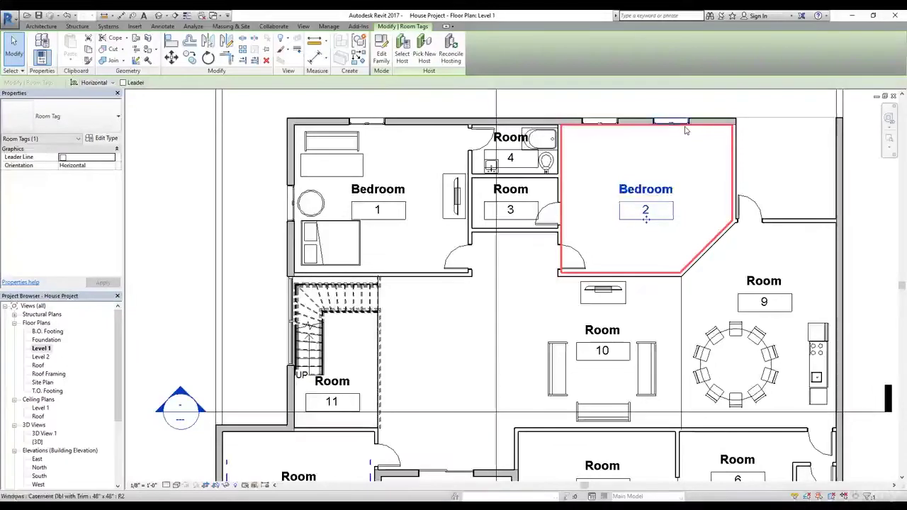
click(519, 188)
ctrl+click(515, 139)
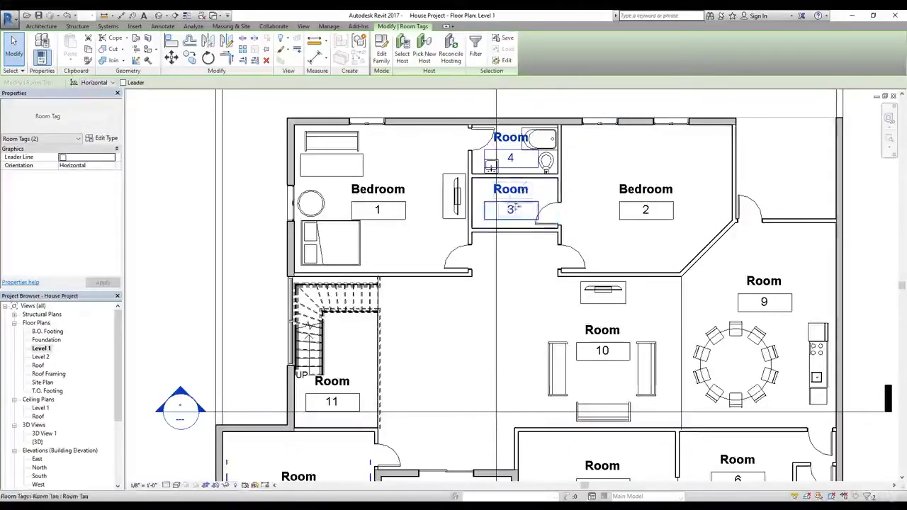
- Select rooms 3 and 4 together and set their shared Name to Toilet in Properties
click(519, 208)
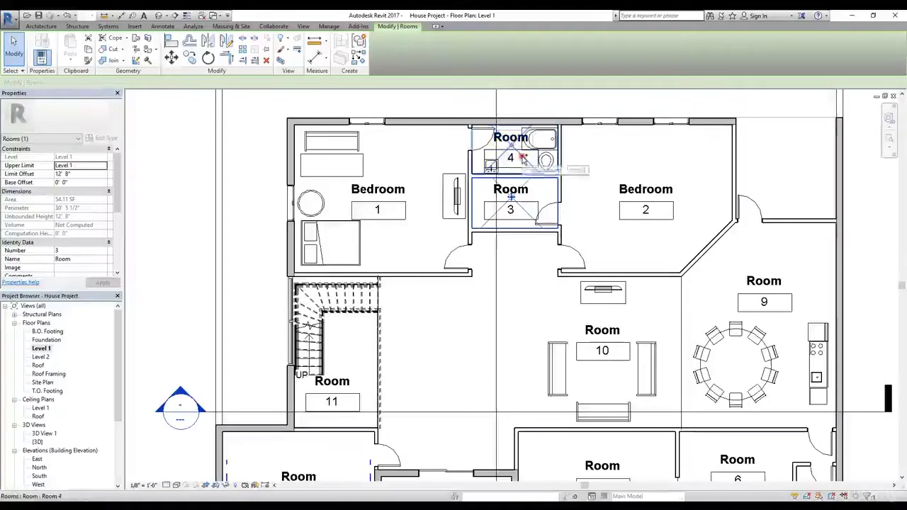
ctrl+click(522, 159)
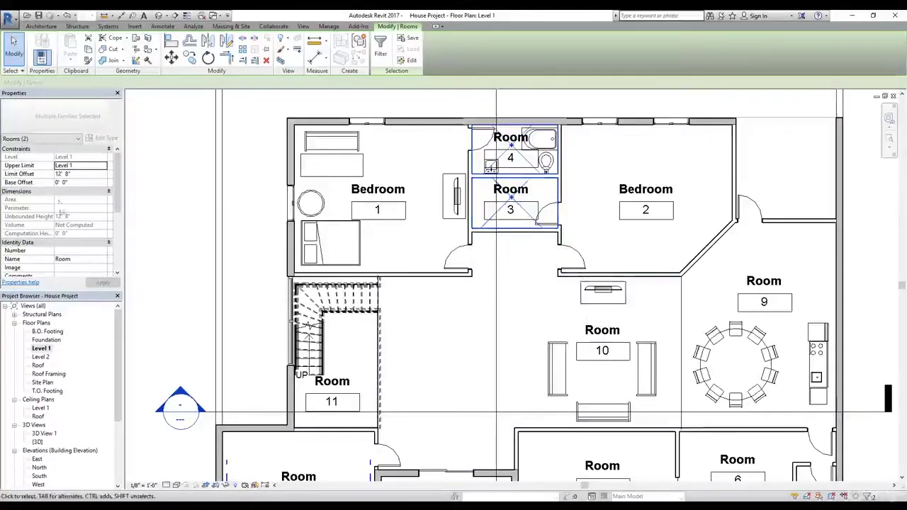
drag(117, 188, 119, 213)
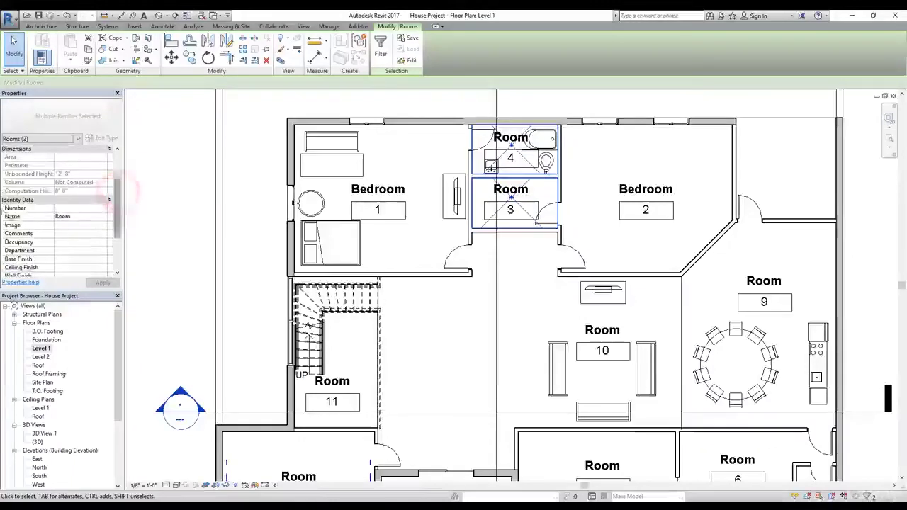
click(75, 217)
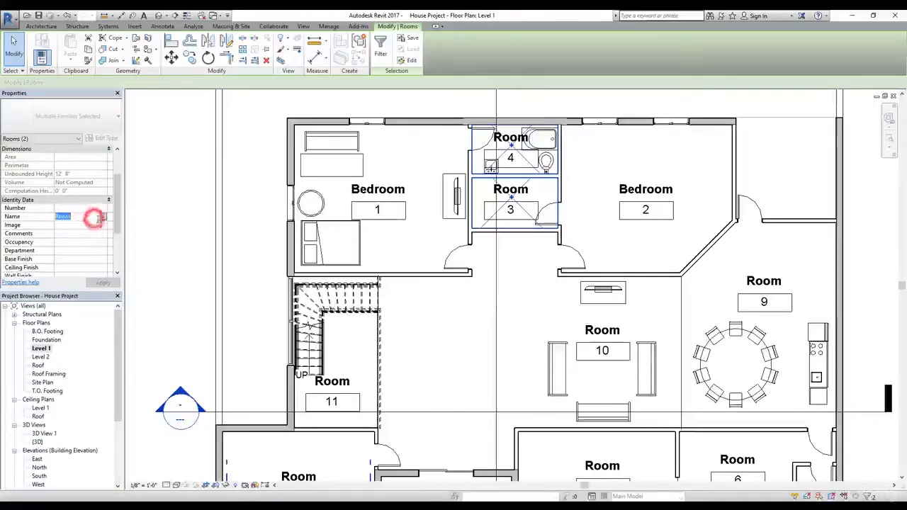
text(To)
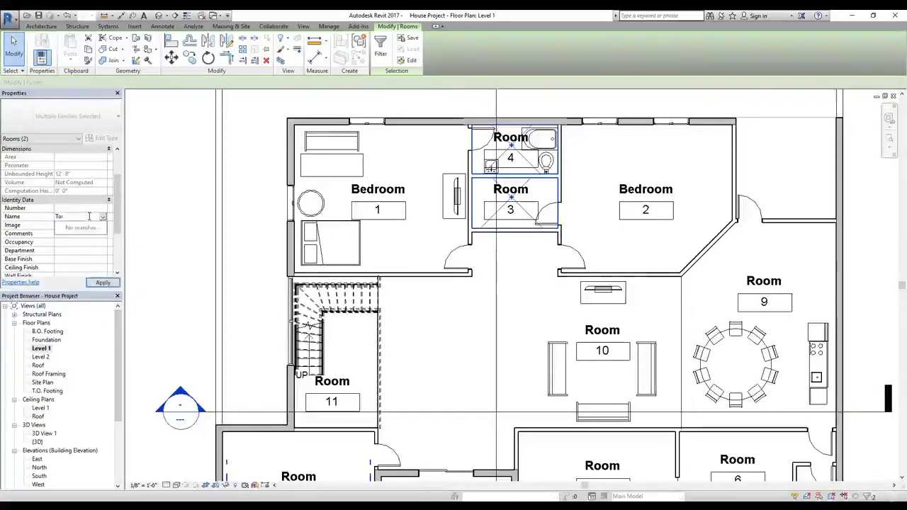
text(ilet)
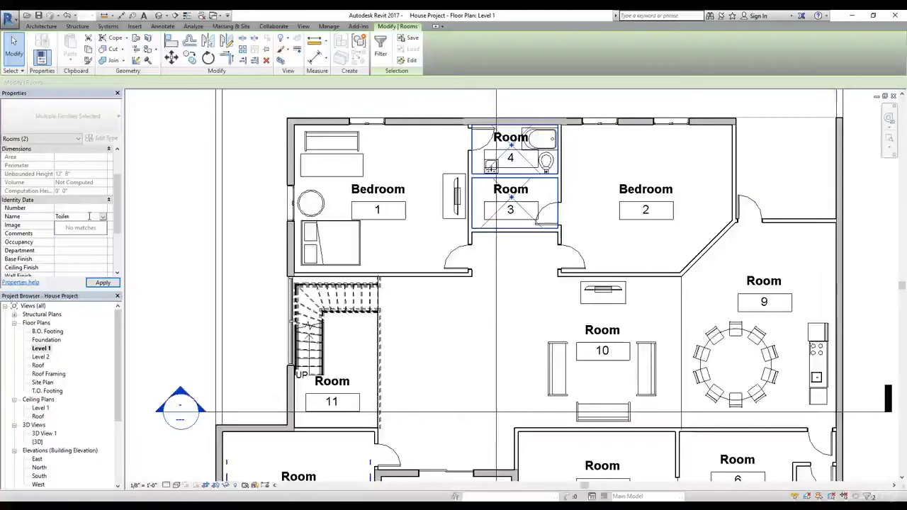
key(Return)
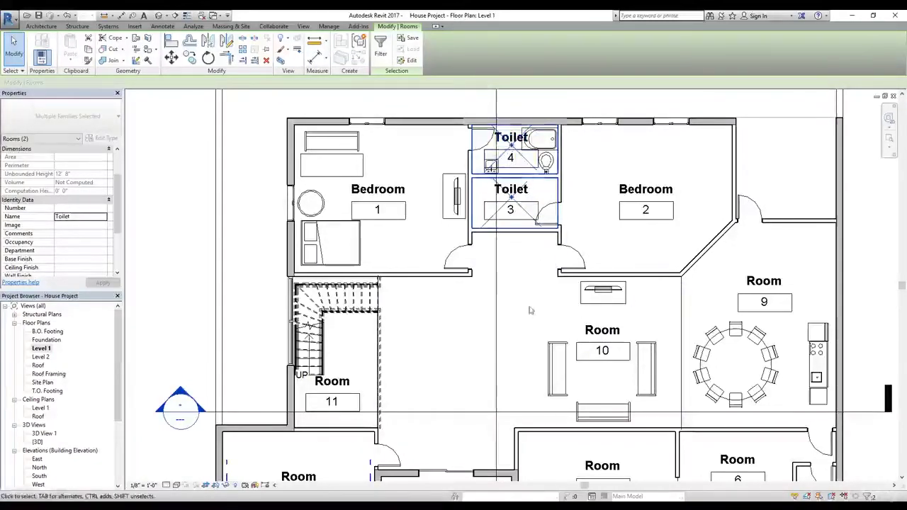
scroll(476, 317, down, 1)
middle_drag(475, 317, 436, 266)
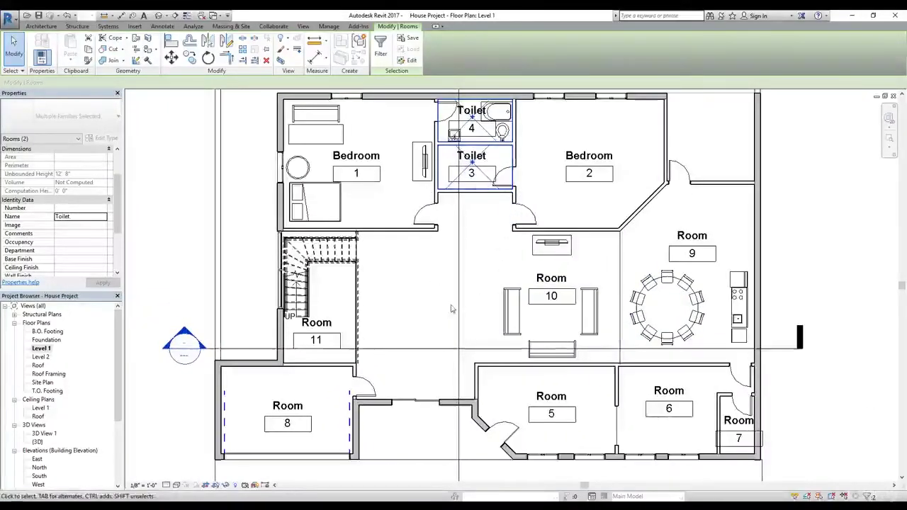
click(417, 307)
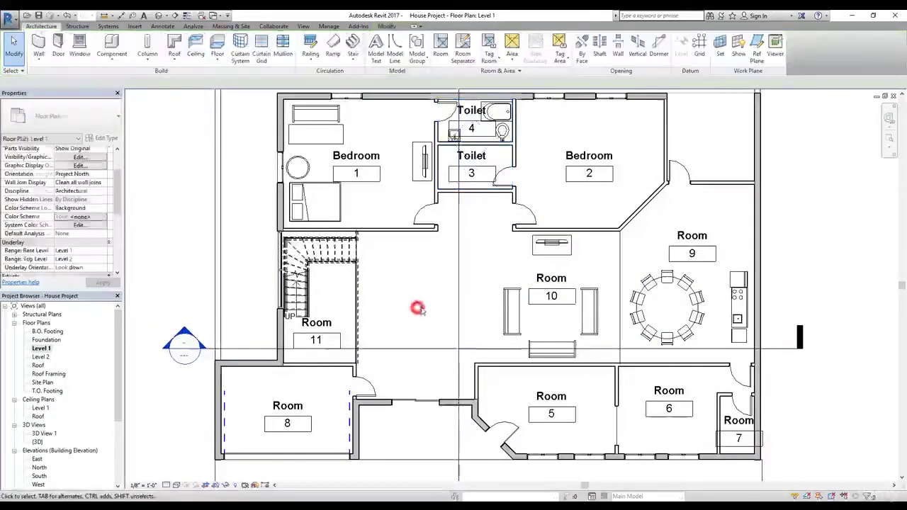
middle_drag(422, 275, 425, 328)
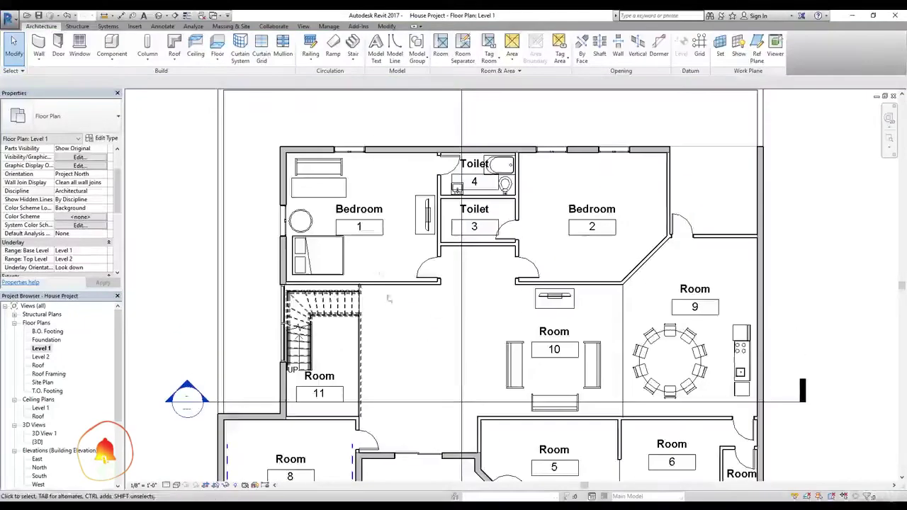
click(376, 234)
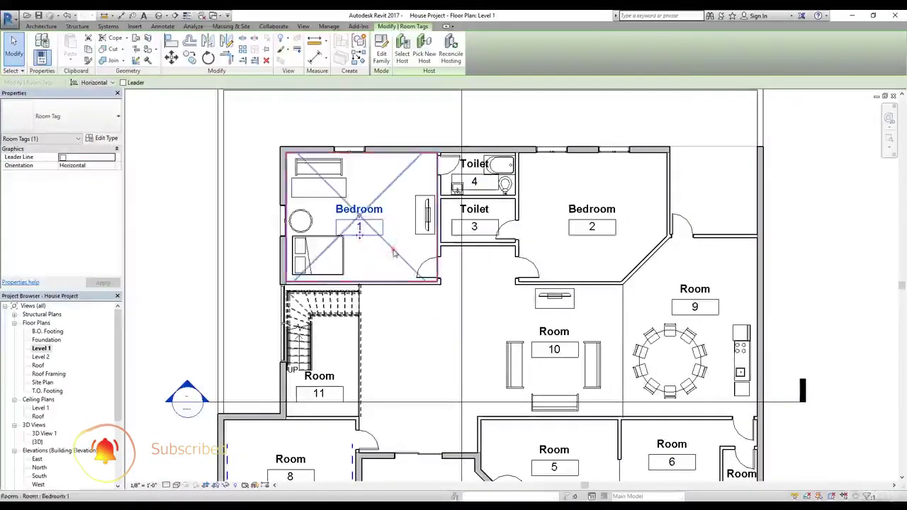
click(394, 254)
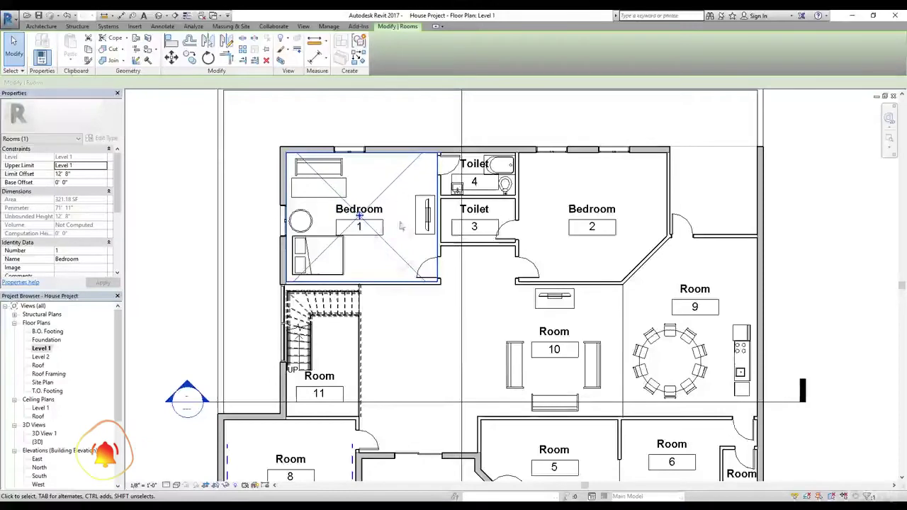
click(397, 225)
click(390, 245)
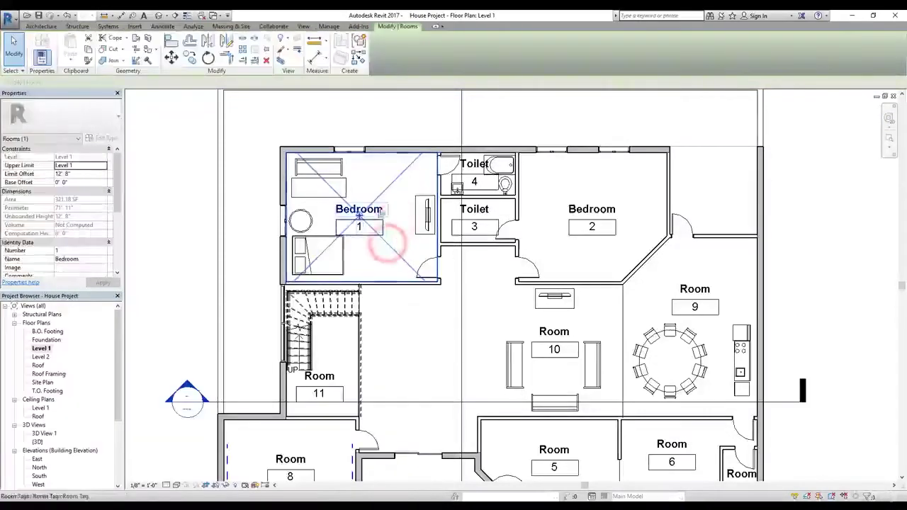
click(379, 213)
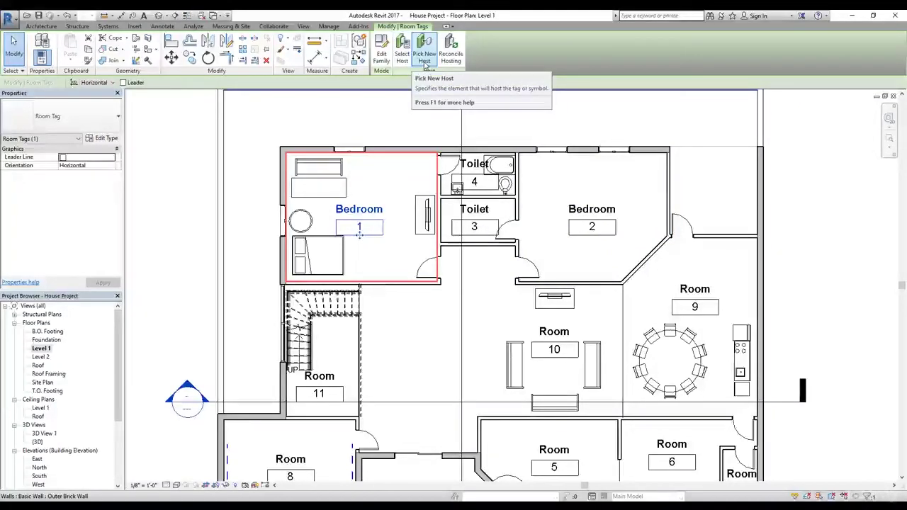
click(490, 111)
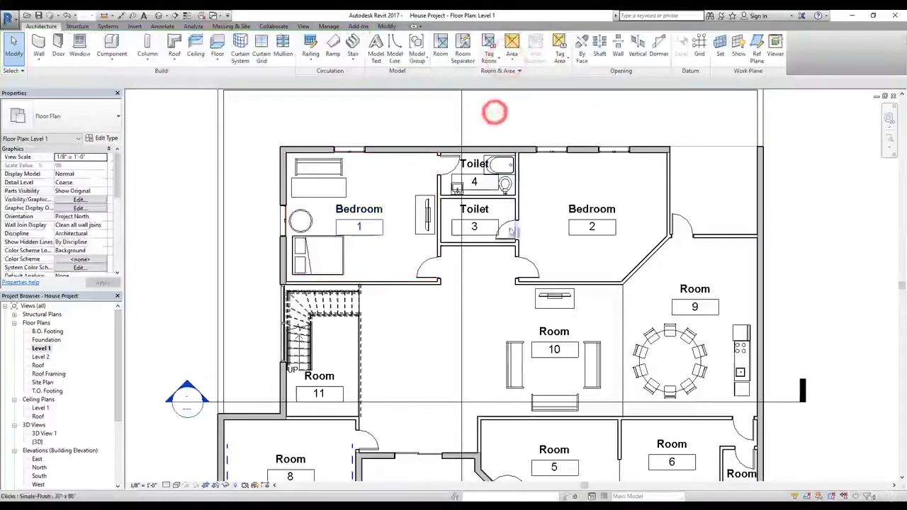
scroll(479, 112, down, 3)
middle_drag(469, 199, 471, 200)
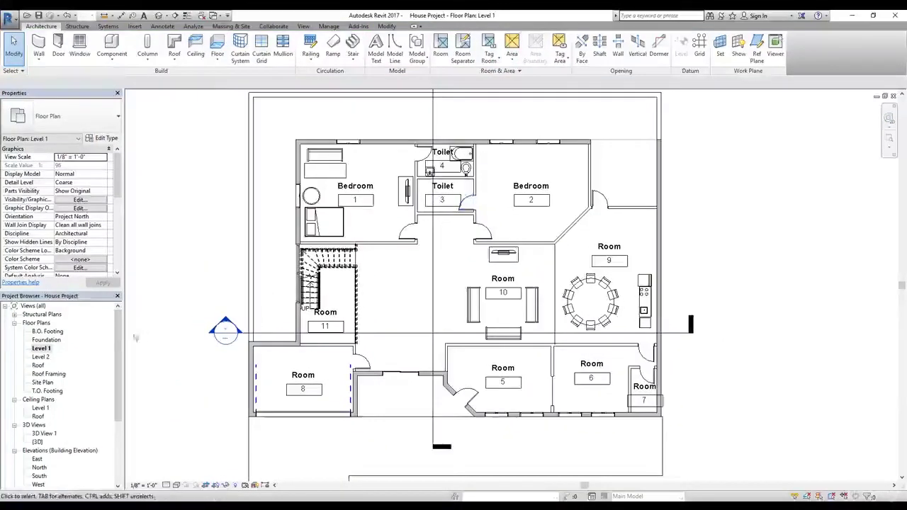
scroll(118, 330, down, 4)
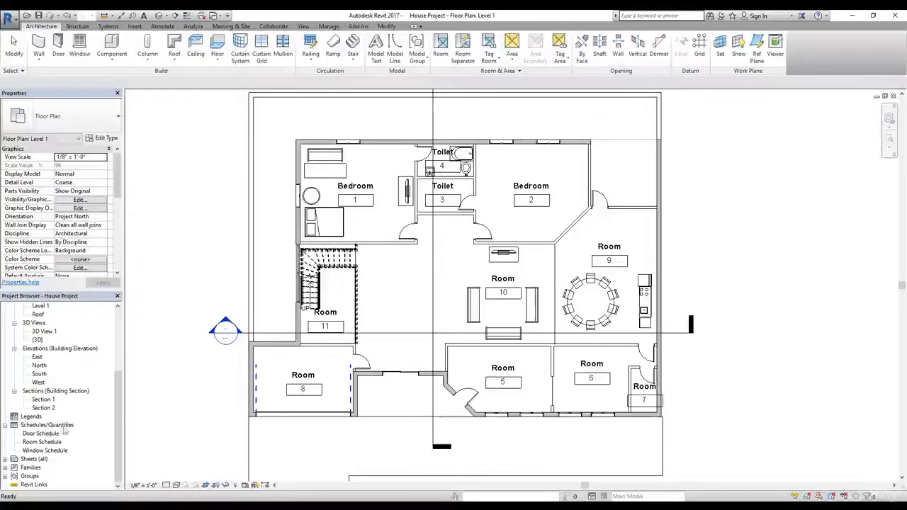
- Open the Room Schedule from the Project Browser to review rooms 1–11 and their names
double_click(39, 442)
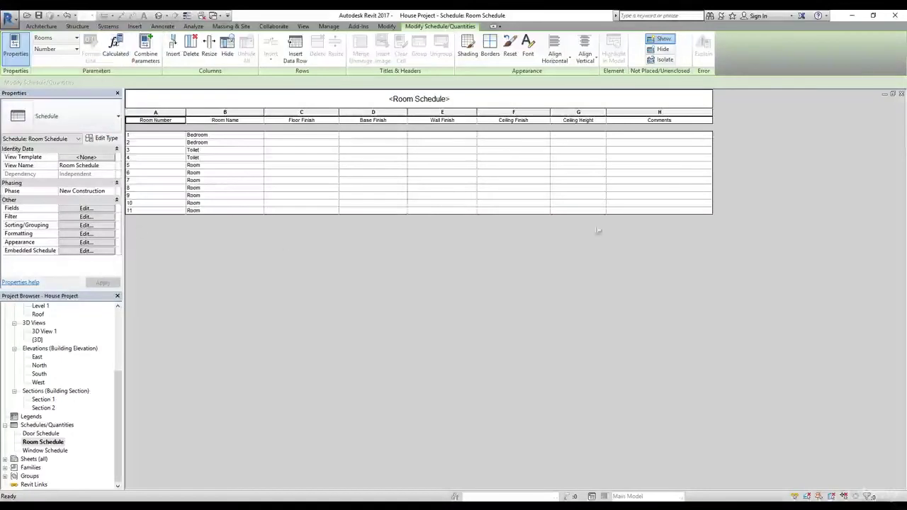
click(364, 316)
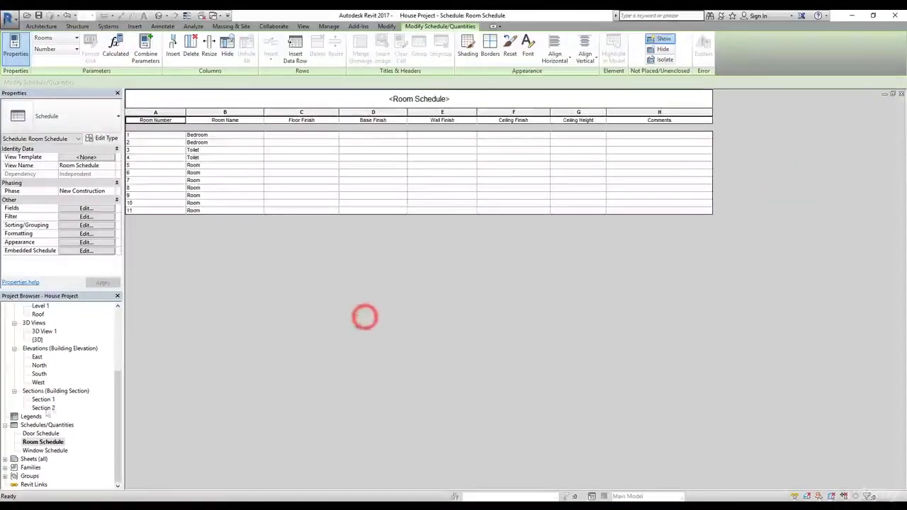
scroll(48, 334, up, 3)
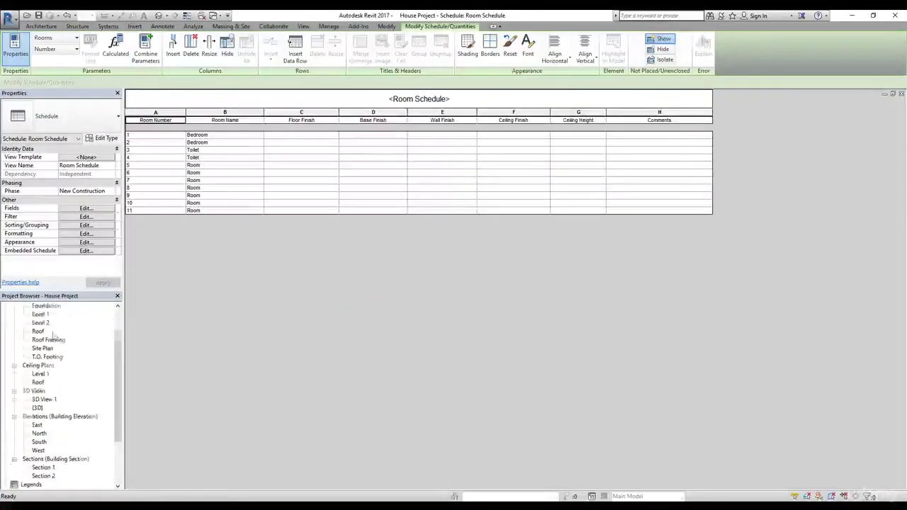
- Return to the Level 1 floor plan view
double_click(40, 322)
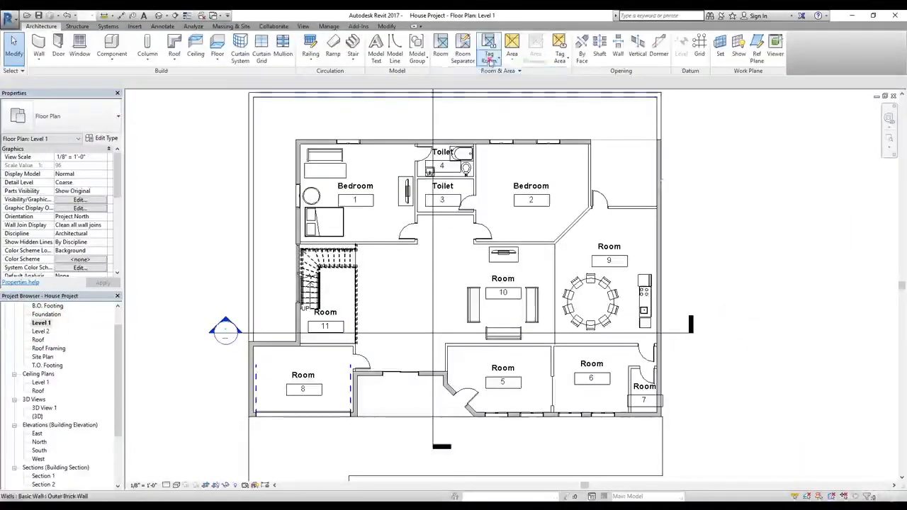
click(490, 58)
click(492, 56)
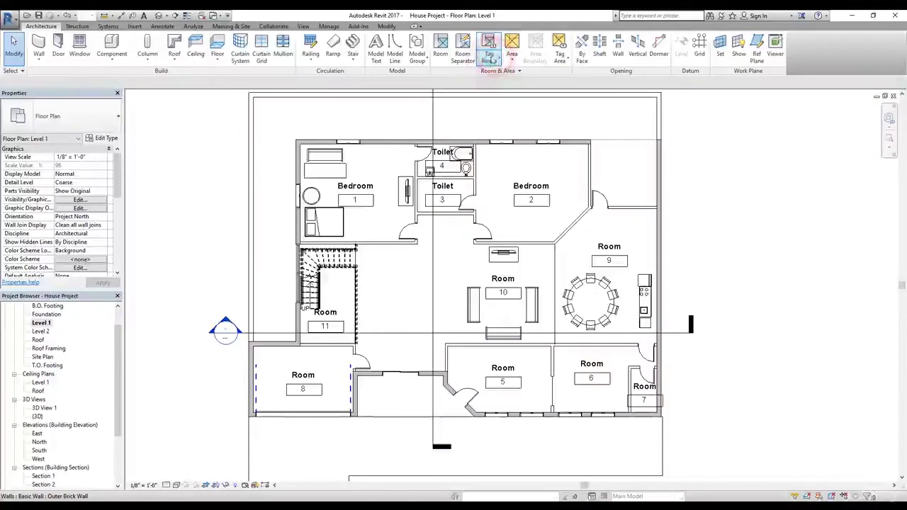
- Delete Bedroom 2's room tag while keeping the room itself
scroll(564, 188, up, 3)
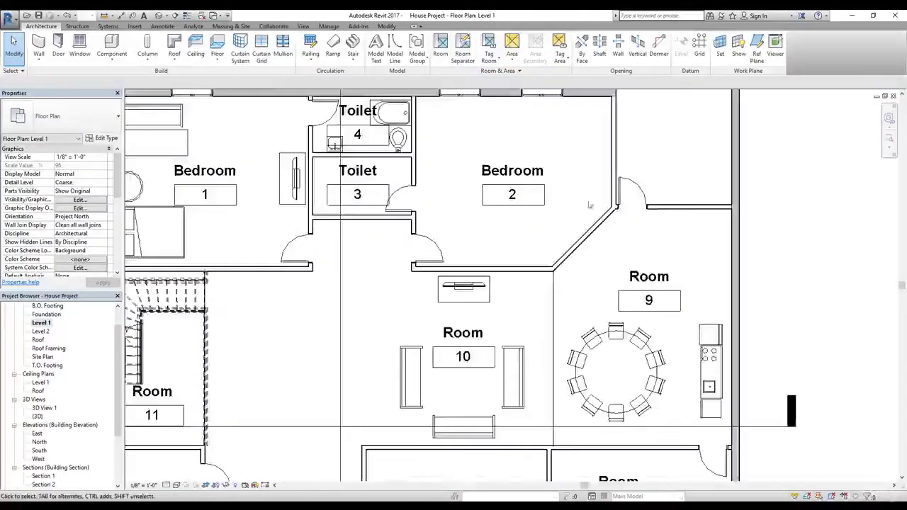
middle_drag(558, 211, 548, 292)
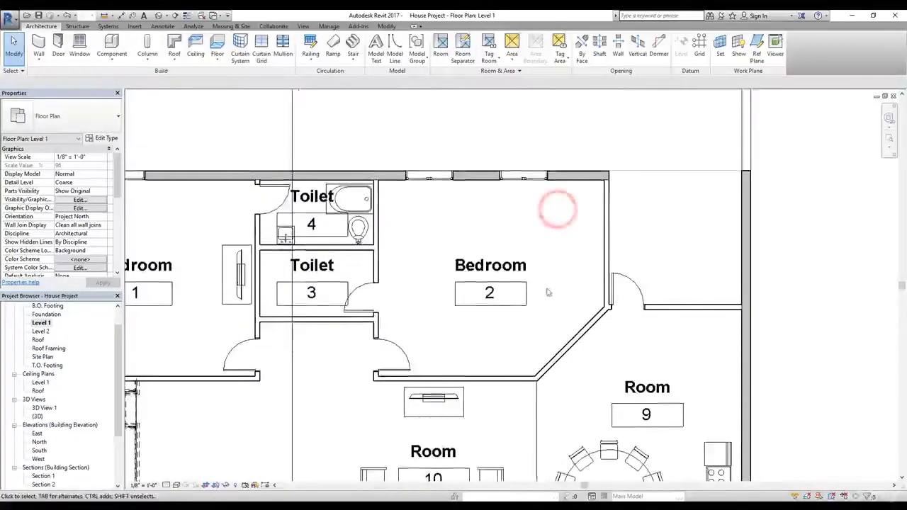
click(519, 247)
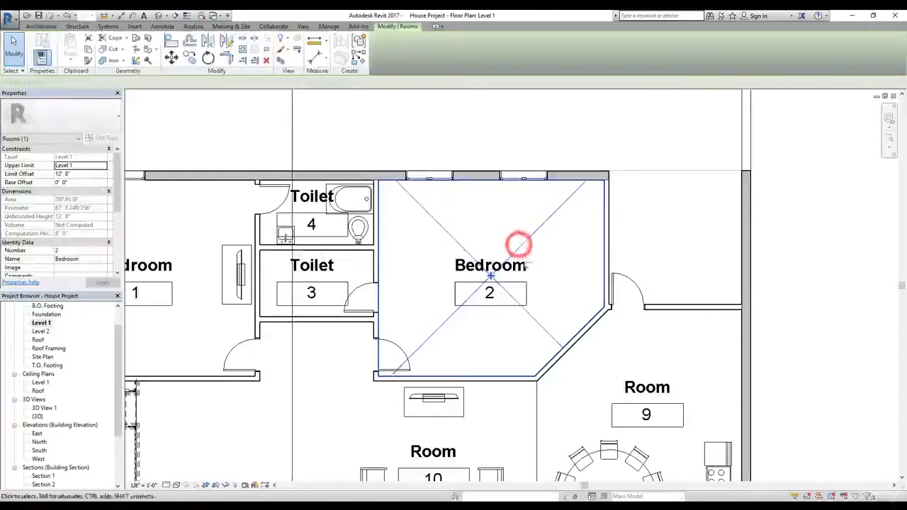
click(522, 264)
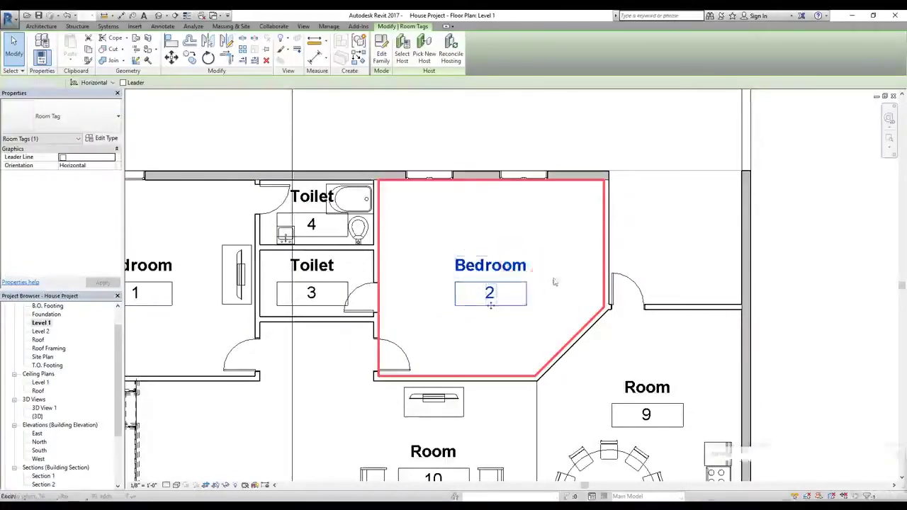
key(Delete)
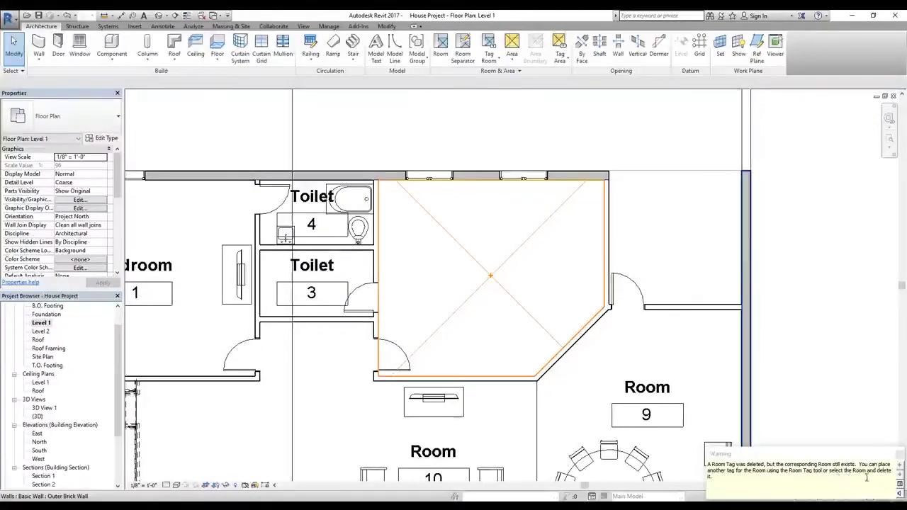
click(822, 315)
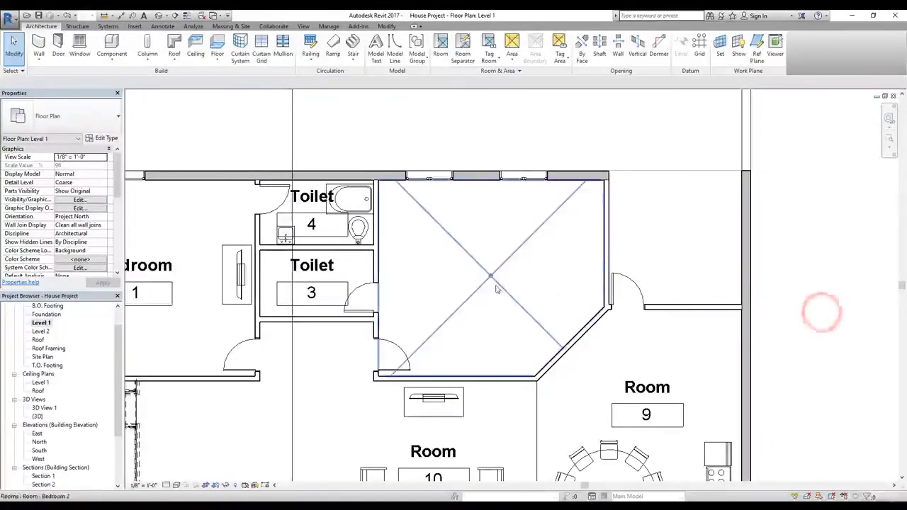
- Place a new room tag inside Bedroom 2, then try tagging the empty space to its right
click(489, 47)
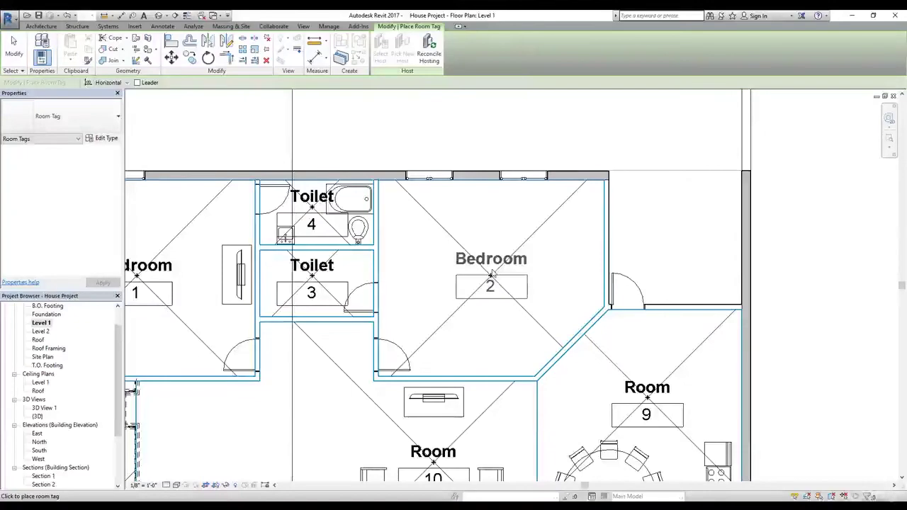
click(491, 271)
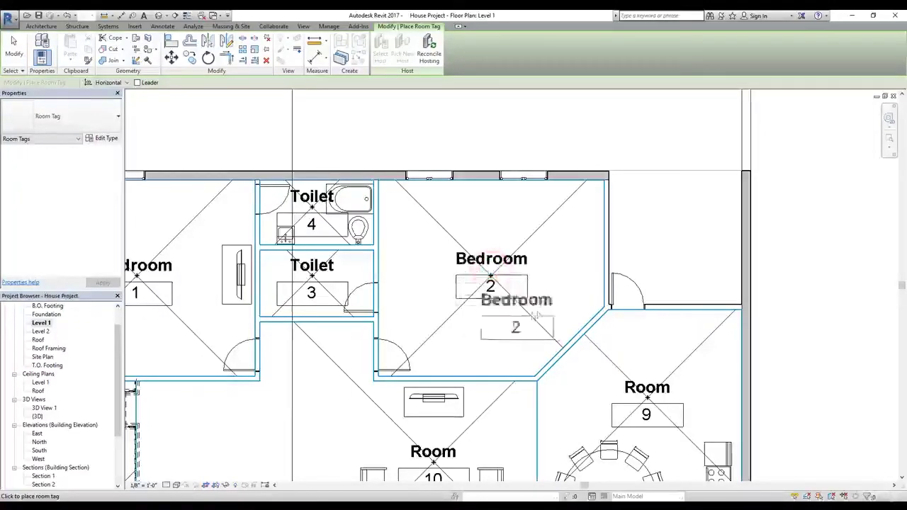
scroll(563, 280, down, 1)
scroll(563, 279, down, 1)
middle_drag(563, 279, 584, 205)
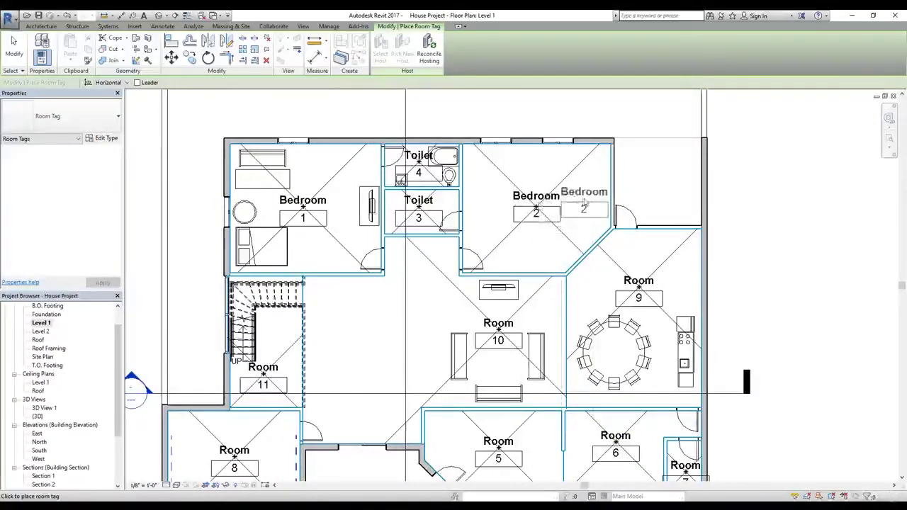
middle_drag(656, 194, 627, 304)
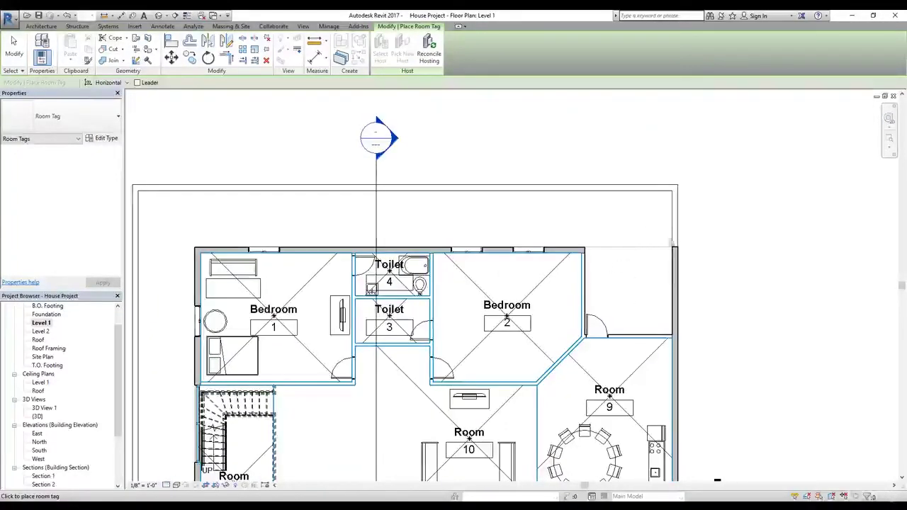
click(637, 300)
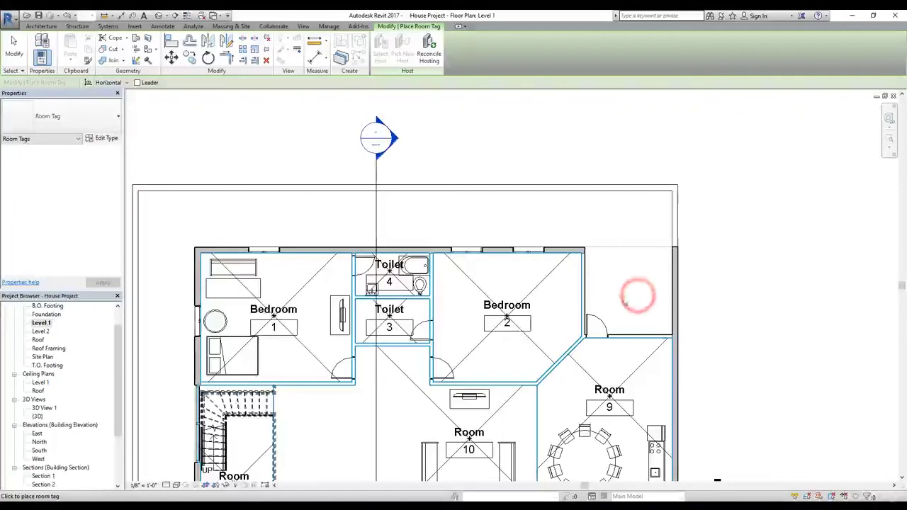
click(620, 280)
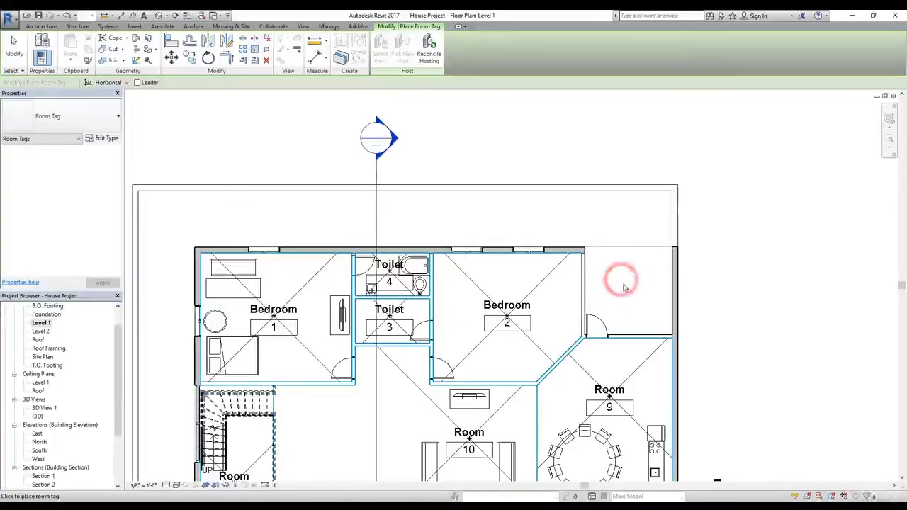
click(14, 44)
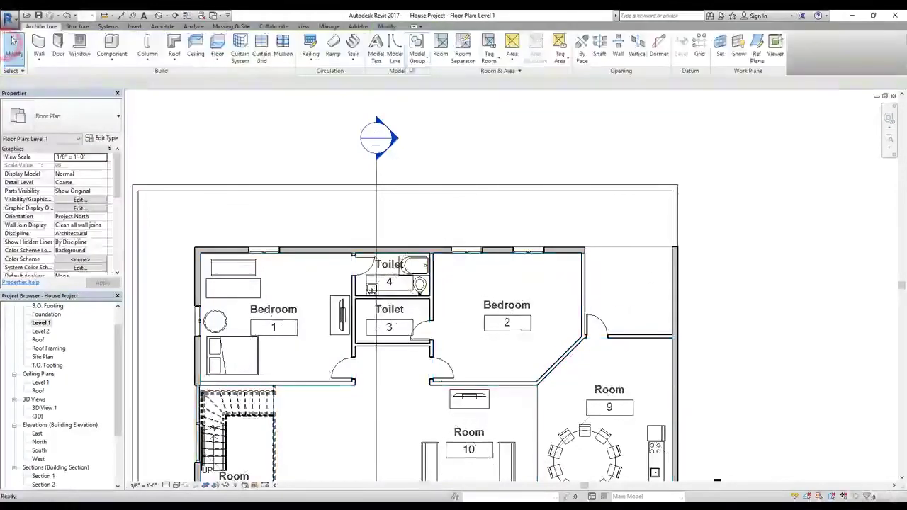
- Create room 12 in the space right of Bedroom 2 and delete its tag
click(440, 44)
click(624, 280)
key(Escape)
key(Escape)
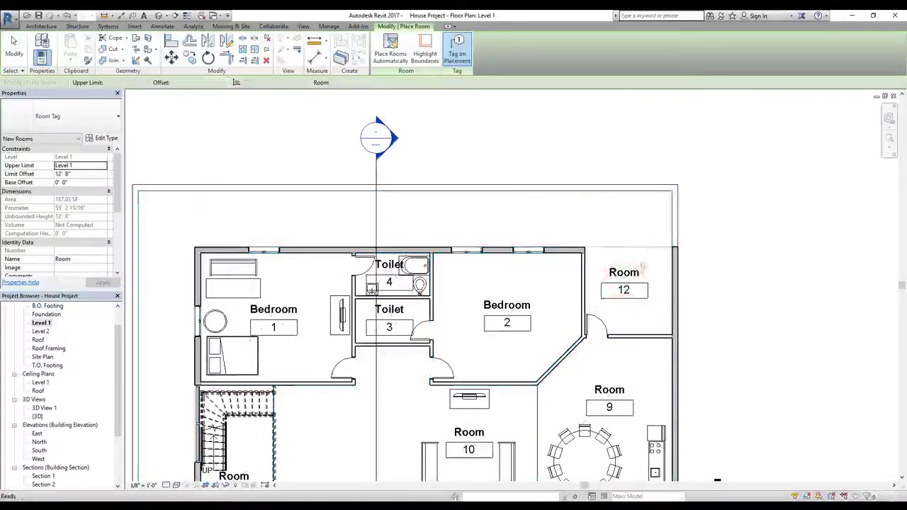
click(637, 273)
key(Delete)
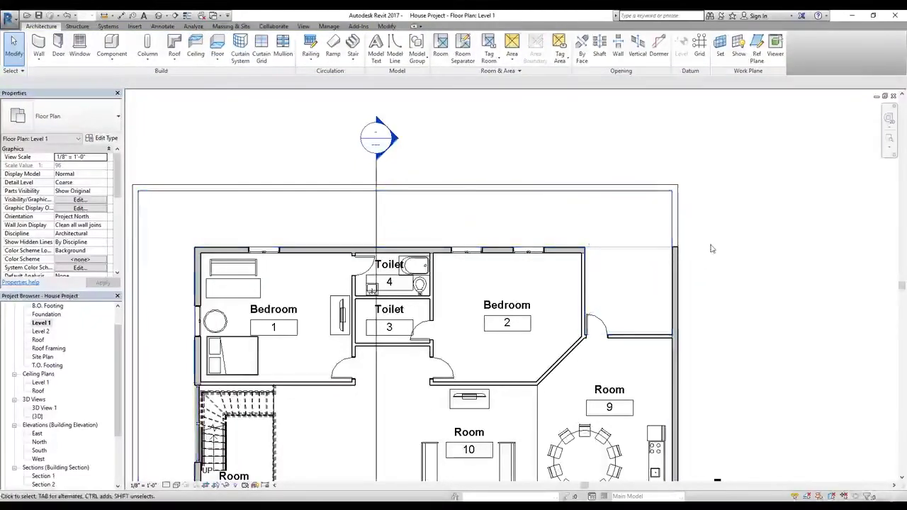
- Tag room 12 right of Bedroom 2 again
click(491, 57)
click(500, 73)
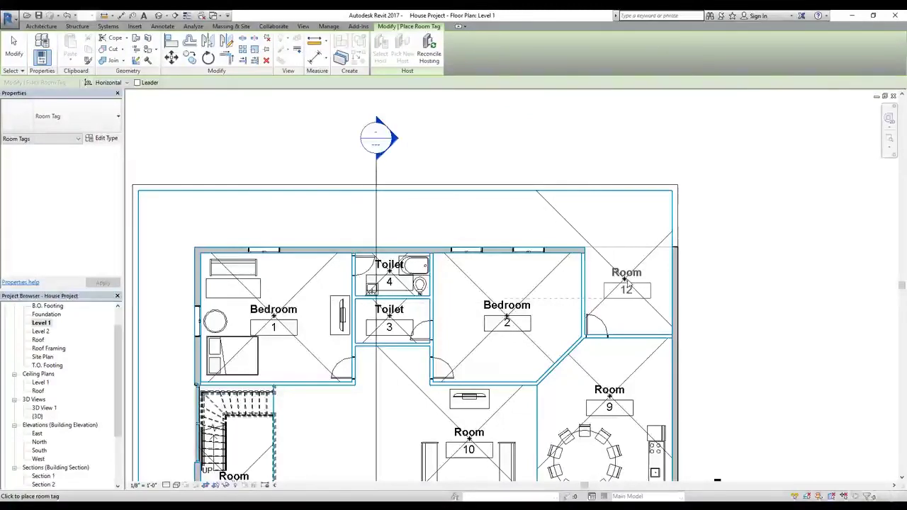
click(626, 284)
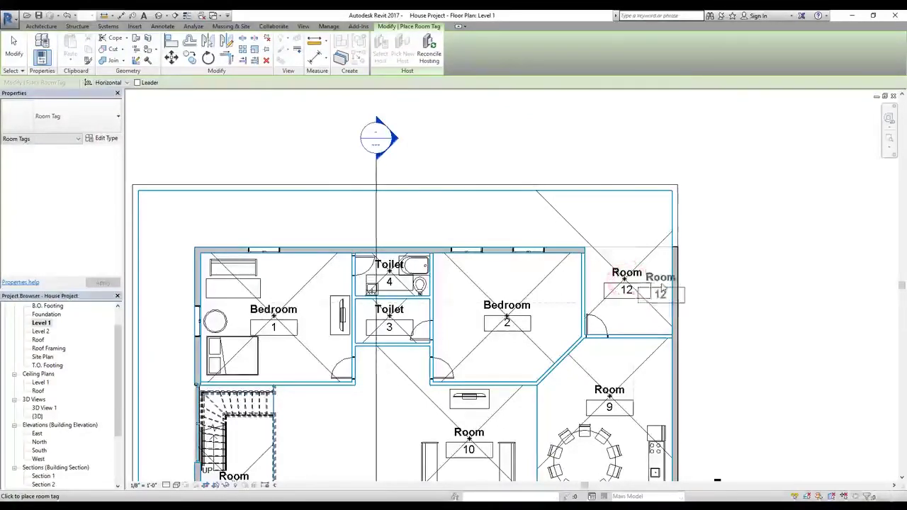
key(Escape)
key(Escape)
- Delete room 12's tag and then room 12 itself from the Level 1 plan
click(627, 280)
key(Delete)
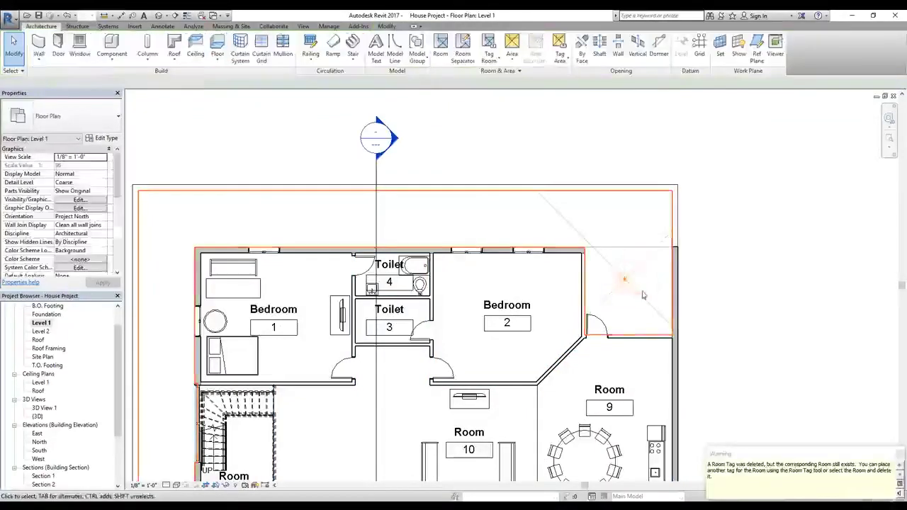
click(640, 290)
key(Delete)
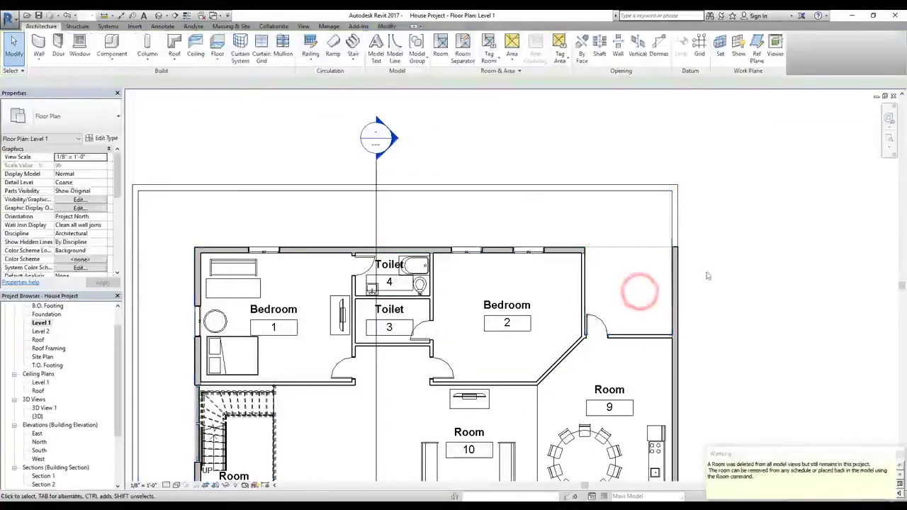
scroll(609, 239, down, 3)
scroll(609, 239, down, 2)
scroll(224, 306, up, 2)
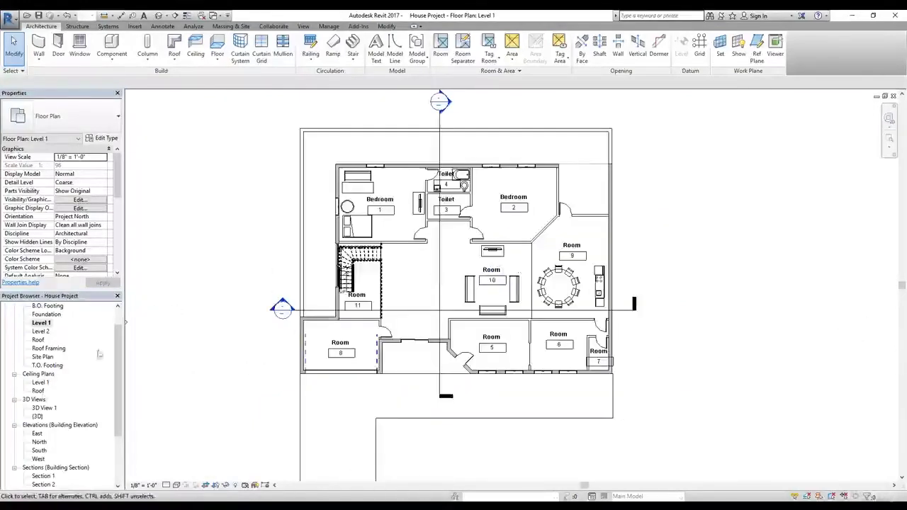
scroll(40, 449, down, 3)
- Delete row 12 from the Room Schedule, confirm, and reopen Floor Plans > Level 1
double_click(42, 441)
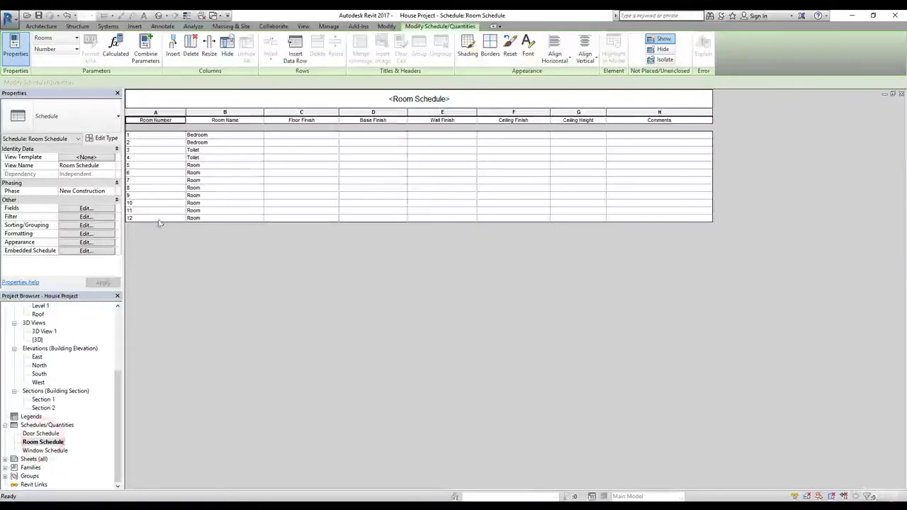
click(163, 220)
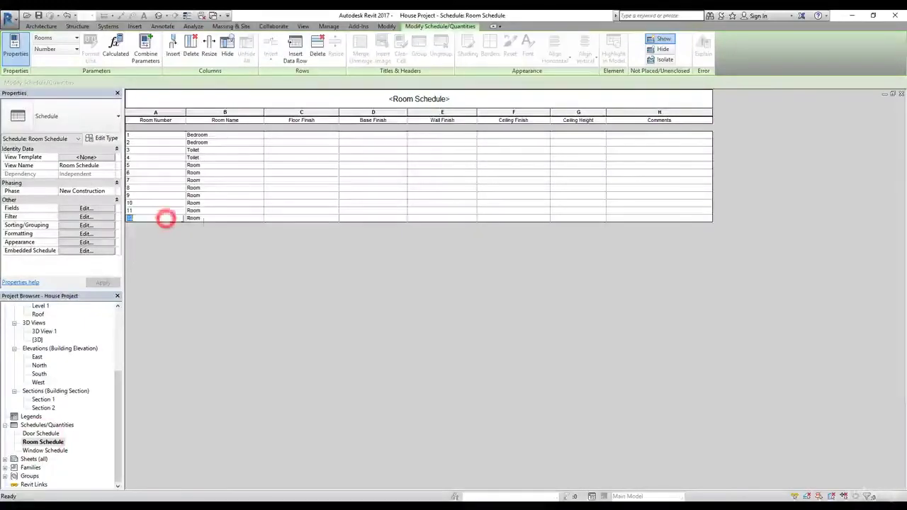
click(317, 49)
click(473, 267)
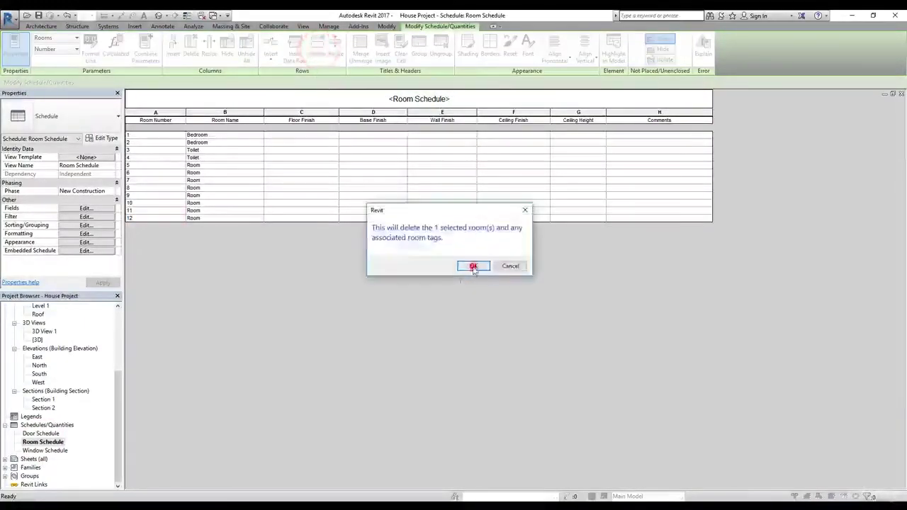
click(330, 294)
scroll(45, 366, up, 3)
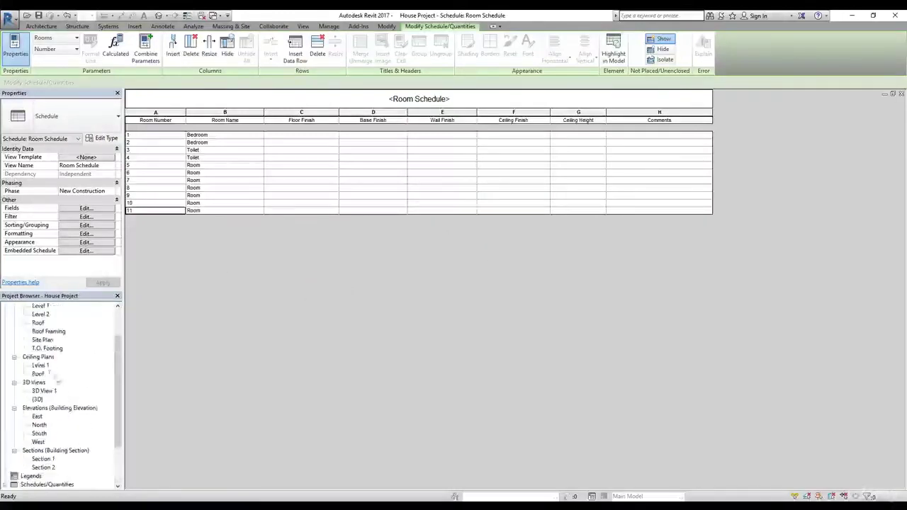
double_click(41, 332)
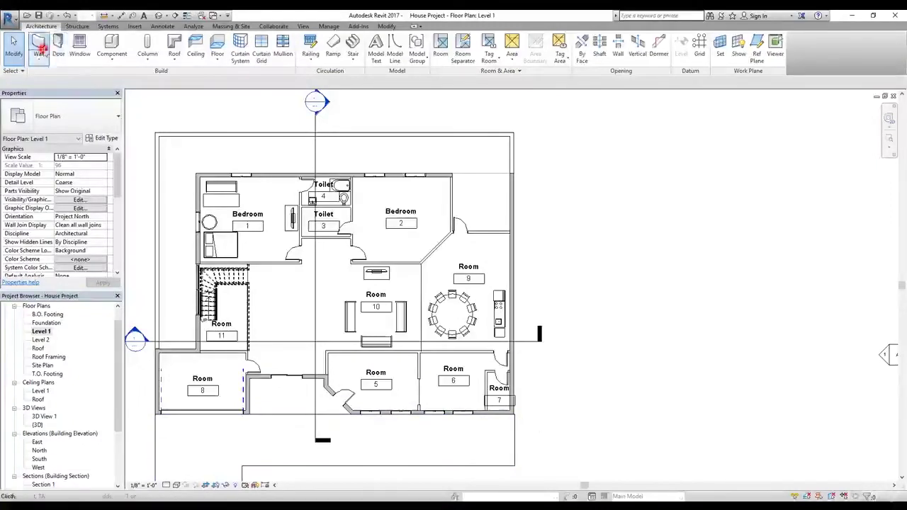
- Draw a closed rectangular wall enclosure just east of the house
click(41, 50)
click(585, 223)
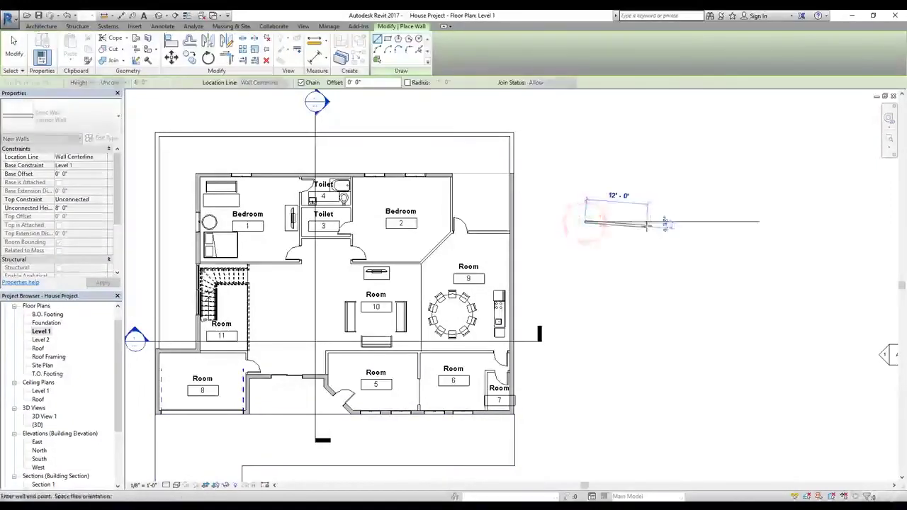
click(645, 223)
click(645, 278)
click(585, 279)
click(586, 223)
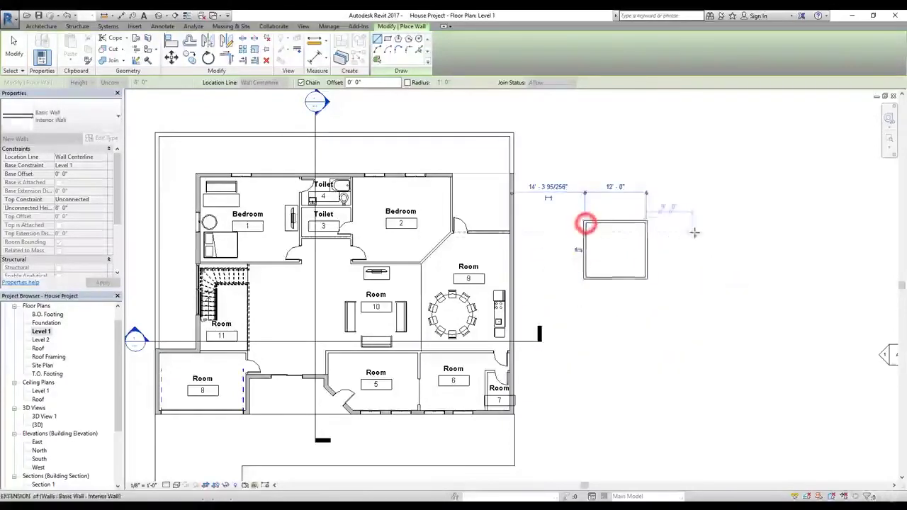
- Draw a second closed rectangular enclosure further right with a 13'-0" top wall
click(693, 221)
click(758, 224)
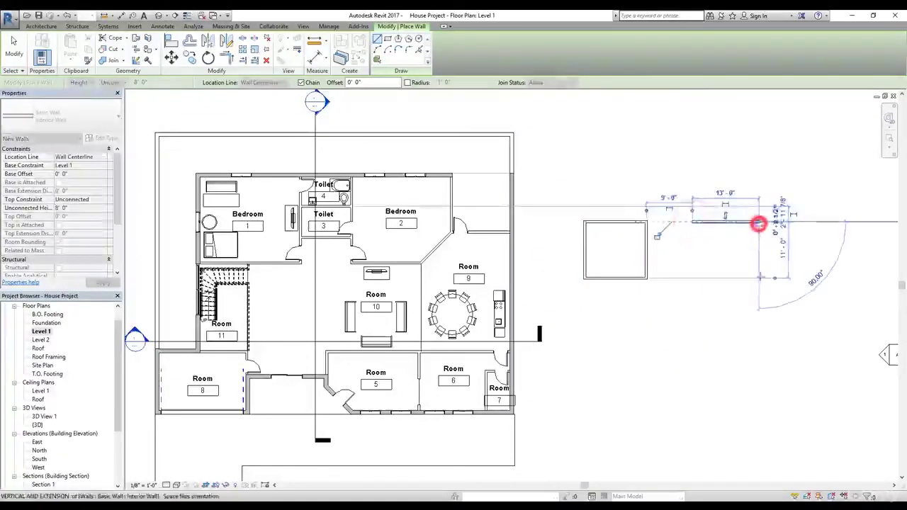
click(758, 278)
click(692, 278)
click(693, 221)
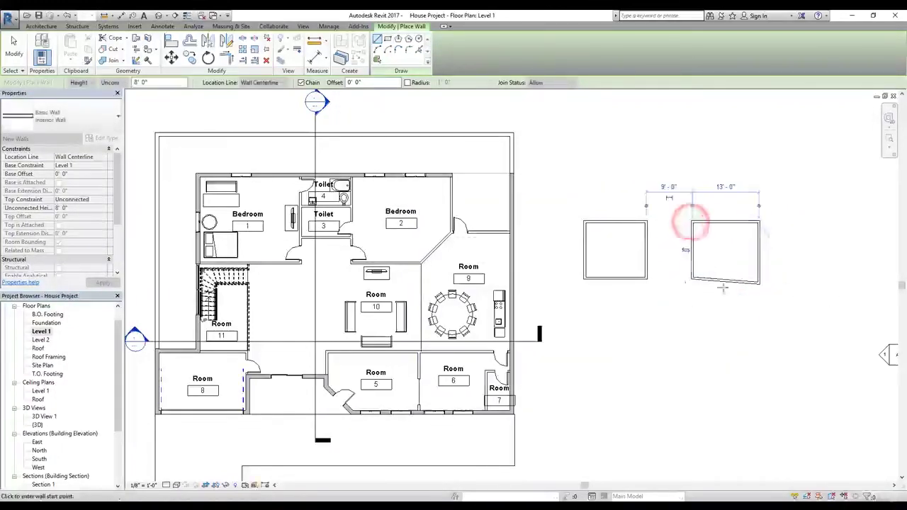
key(ctrl+1)
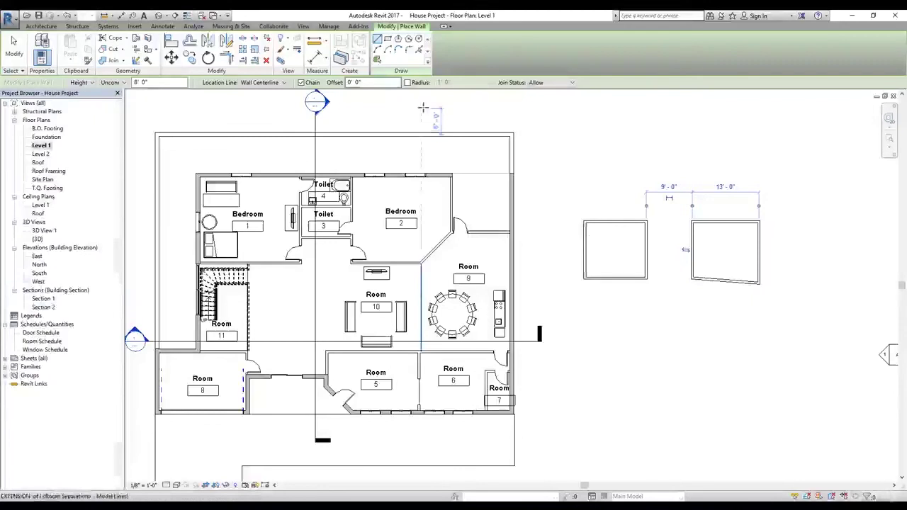
key(Escape)
click(440, 48)
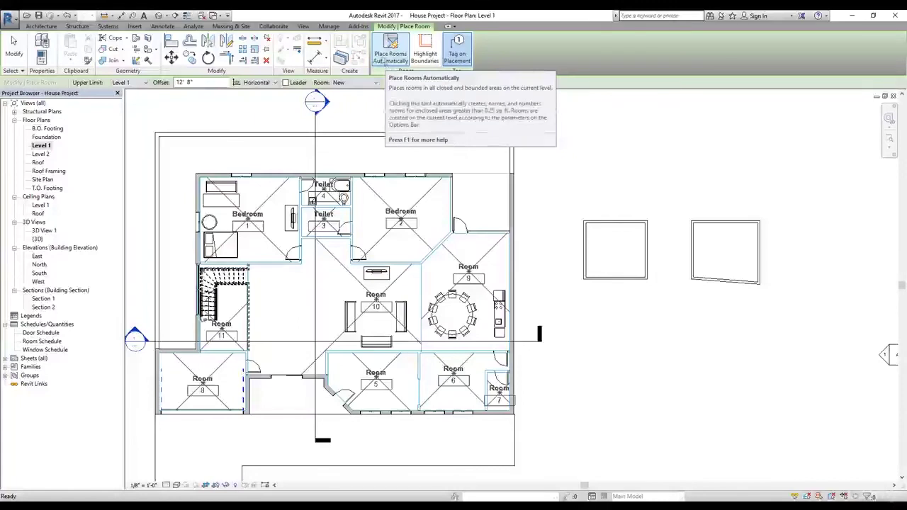
- Place rooms automatically to create tagged rooms 13, 14 and 15, then select room 15's tag
click(385, 61)
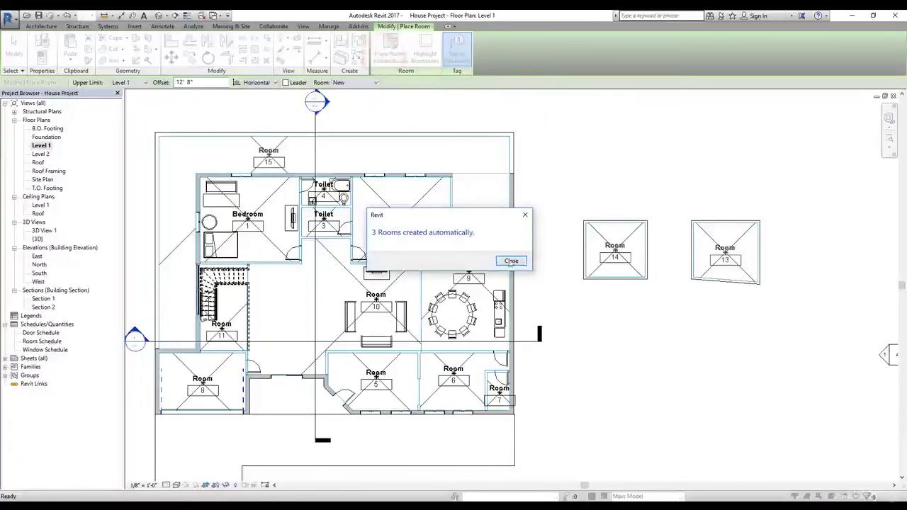
click(510, 261)
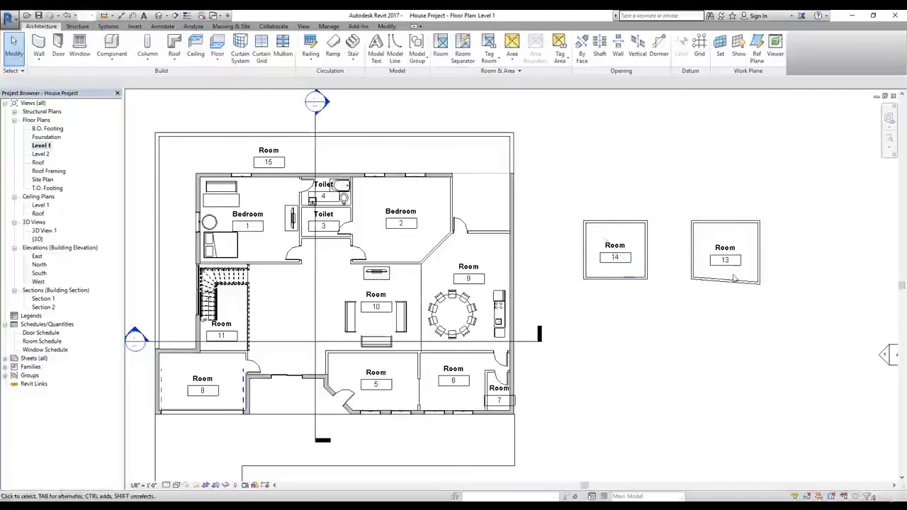
click(281, 160)
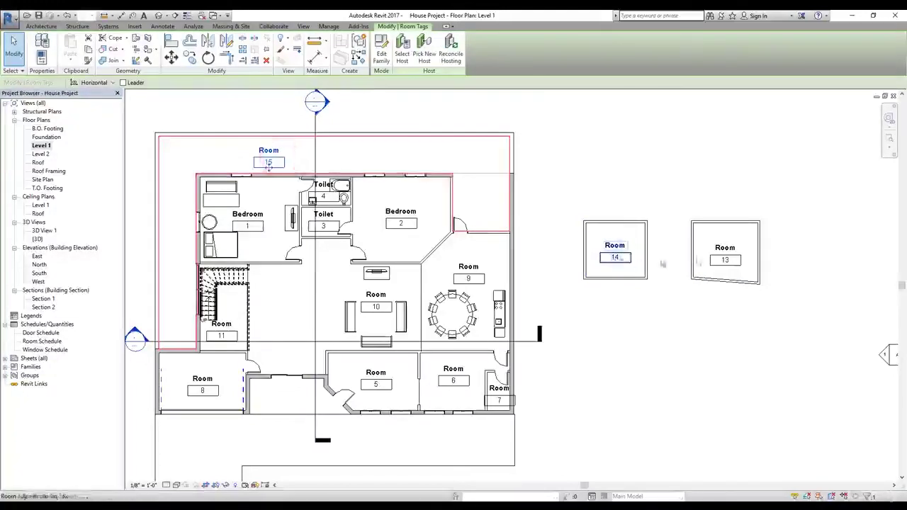
- Highlight all room-bounding walls on Level 1 and close the resulting notice
click(672, 312)
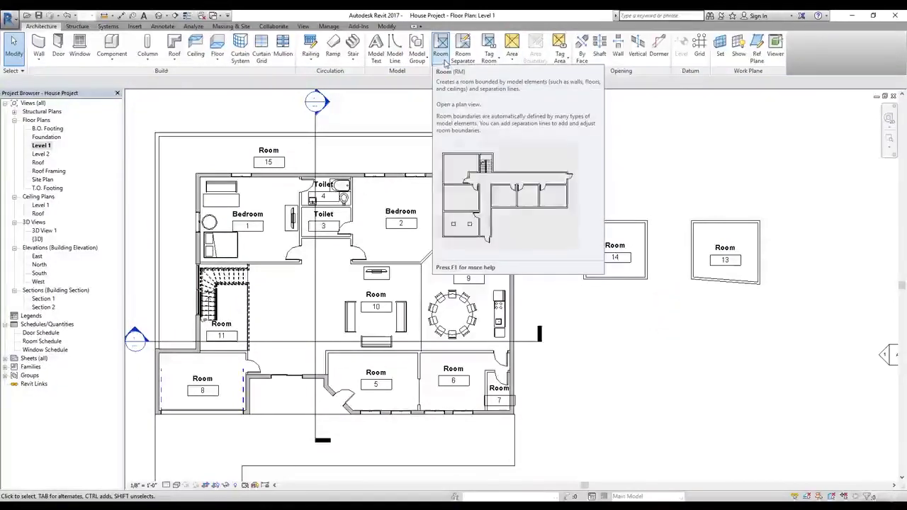
click(440, 51)
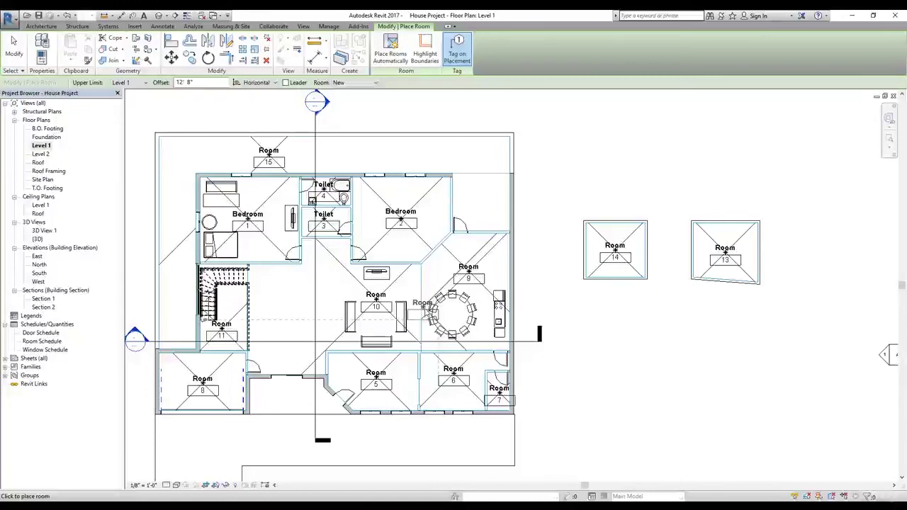
key(Escape)
key(Escape)
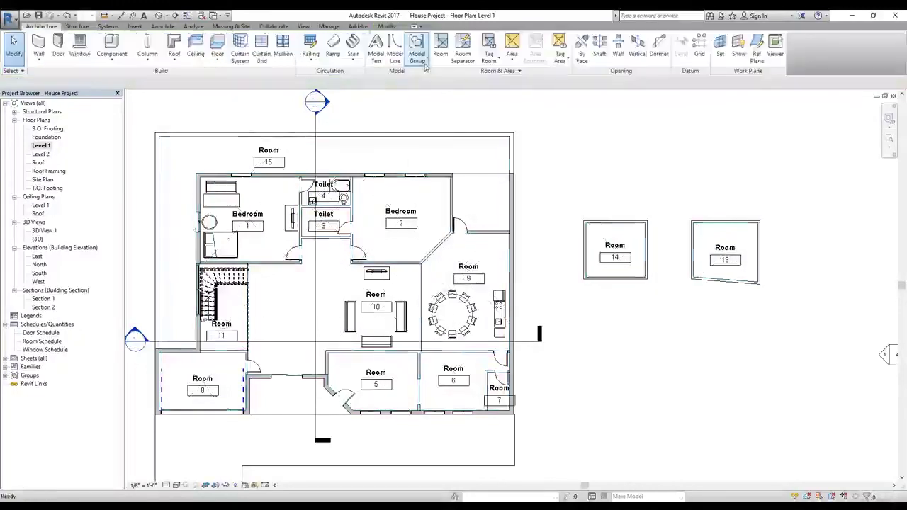
click(441, 59)
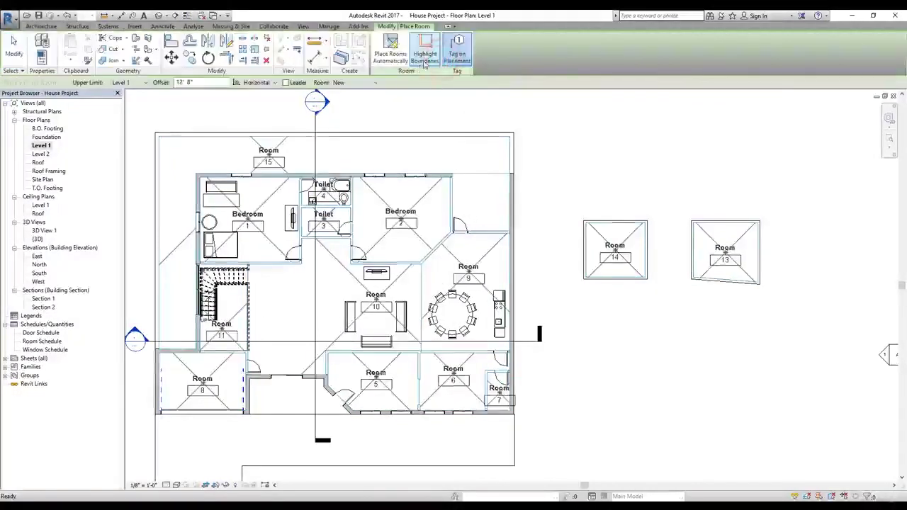
click(425, 61)
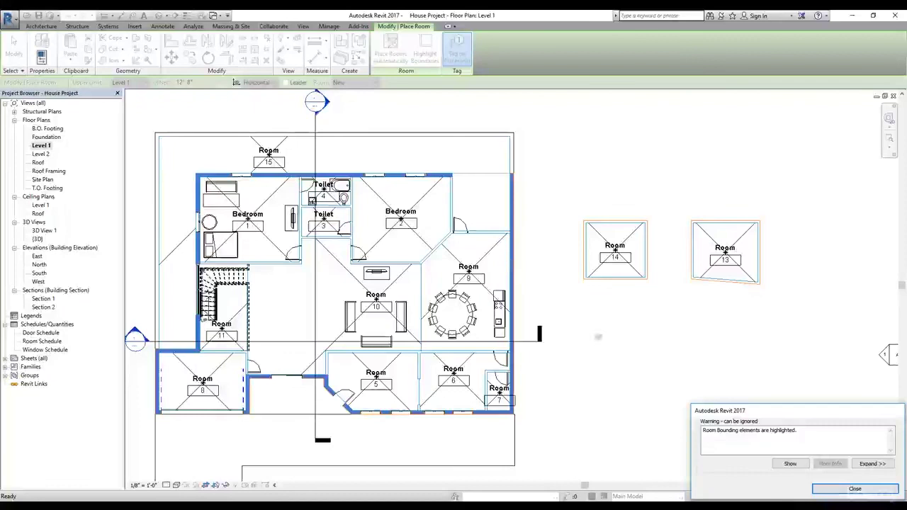
click(855, 488)
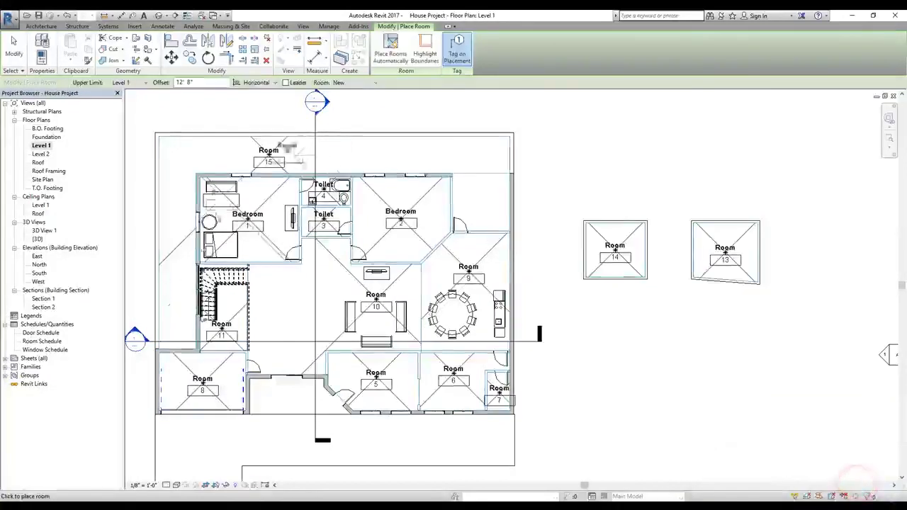